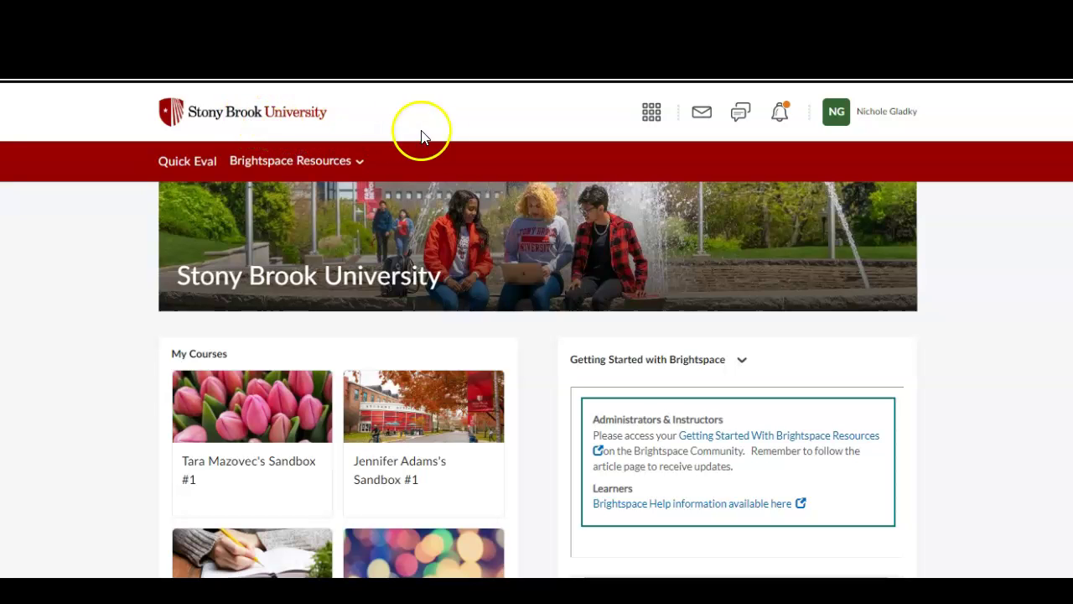
- Open the first sandbox course in the course selector
{"action": "left_click", "coordinate": [652, 118]}
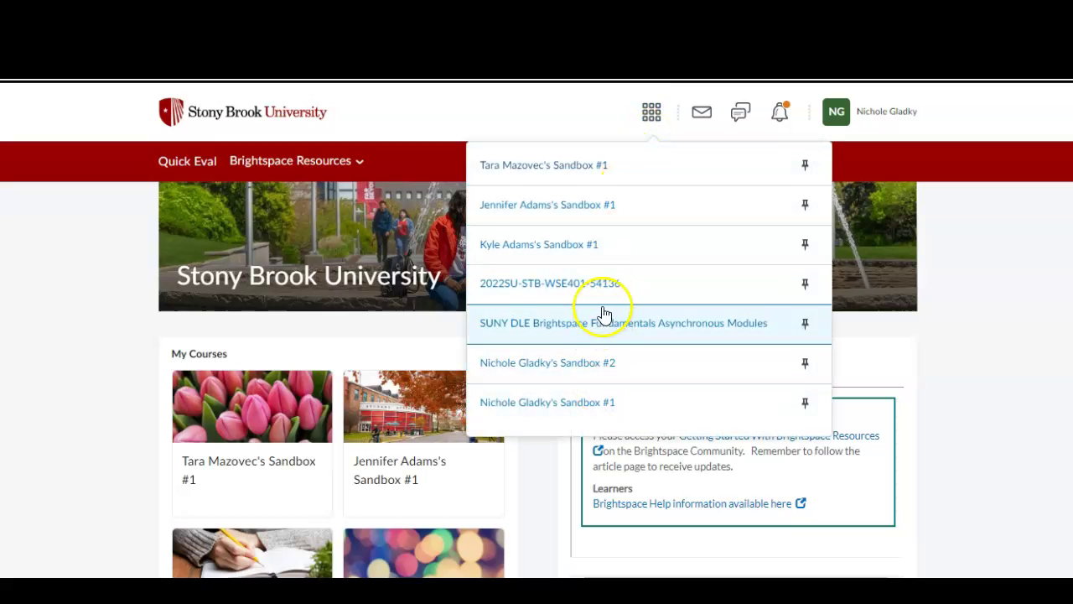
{"action": "left_click", "coordinate": [580, 172]}
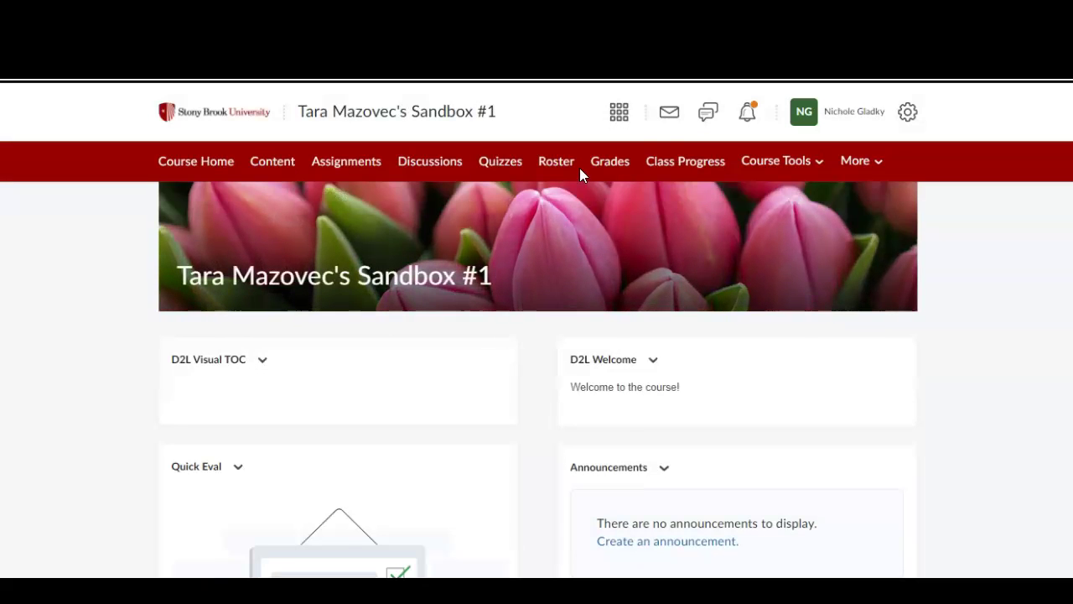
- Look at the course's message alerts for instant messages and email
{"action": "left_click", "coordinate": [653, 141]}
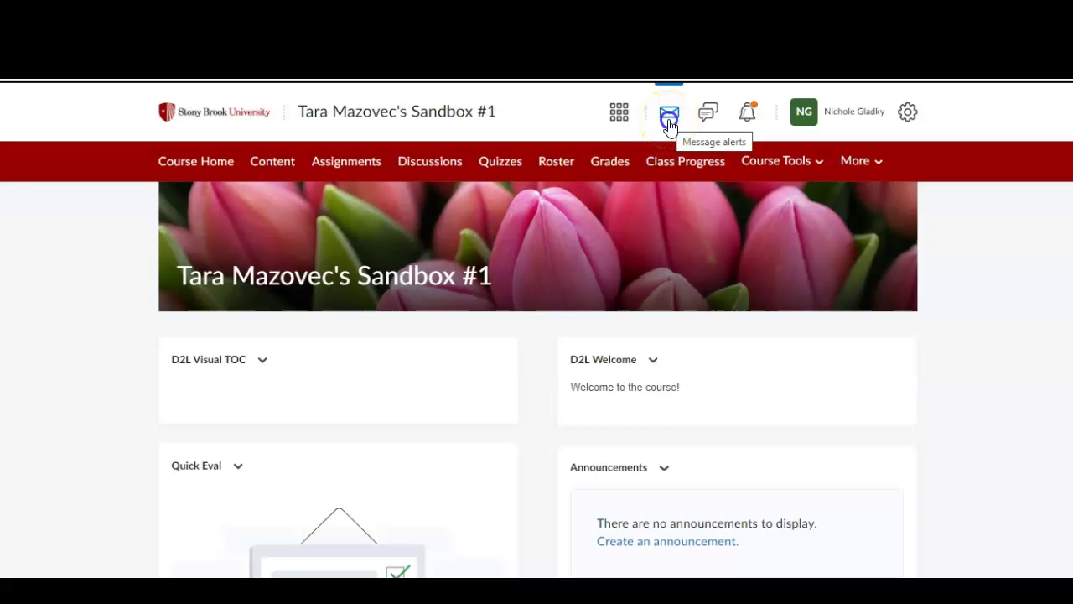
{"action": "left_click", "coordinate": [669, 122]}
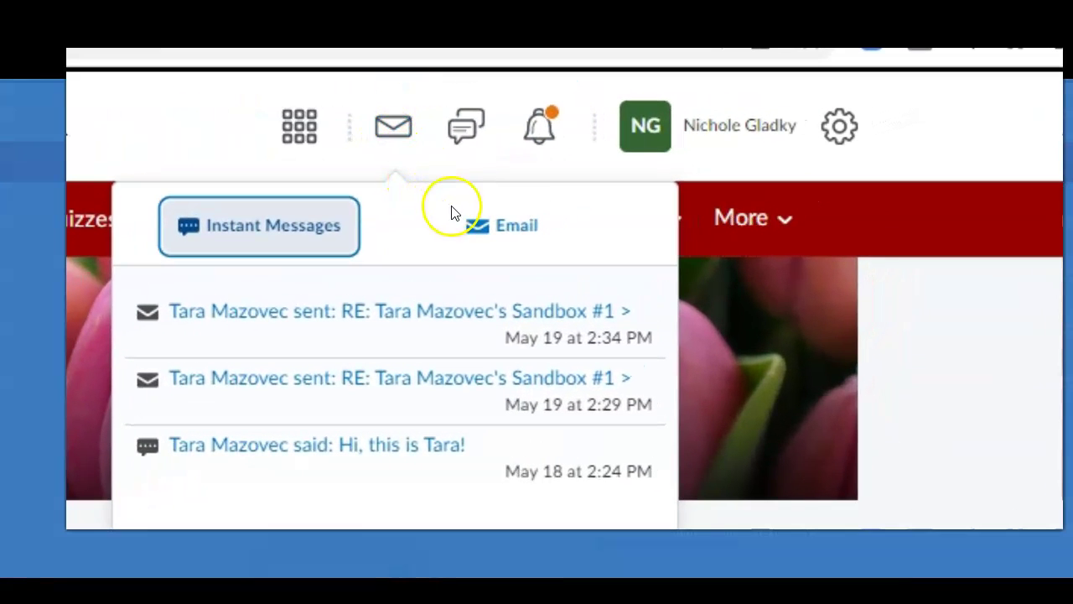
{"action": "left_click", "coordinate": [475, 223]}
{"action": "left_click", "coordinate": [731, 139]}
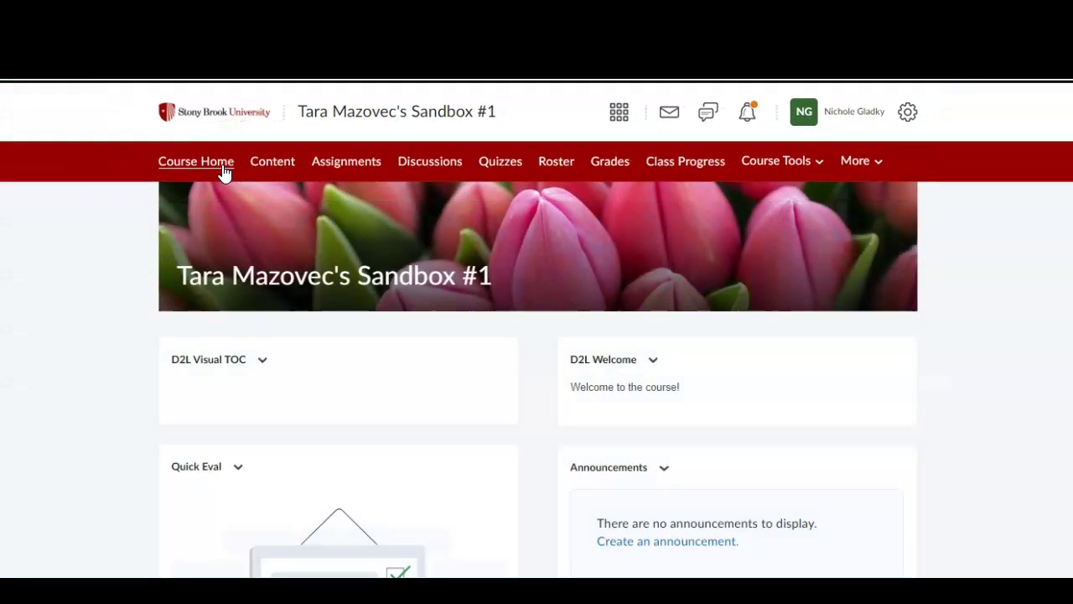
- Examine the course's Content, Assignments, Discussions and Quizzes pages and return to the course home page
{"action": "left_click", "coordinate": [222, 270]}
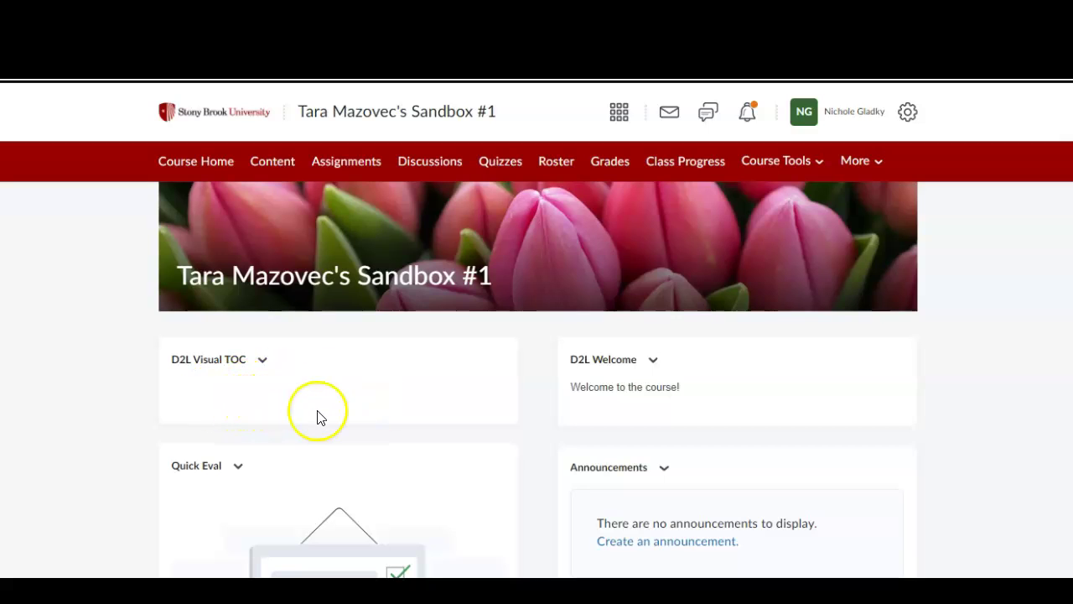
{"action": "left_click", "coordinate": [273, 164]}
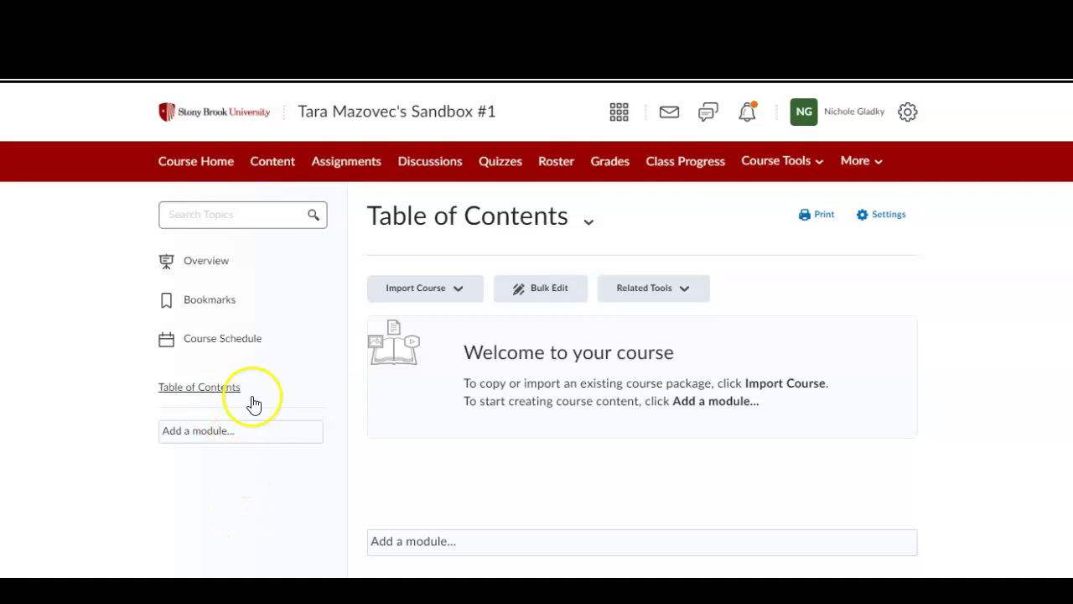
{"action": "left_click", "coordinate": [347, 168]}
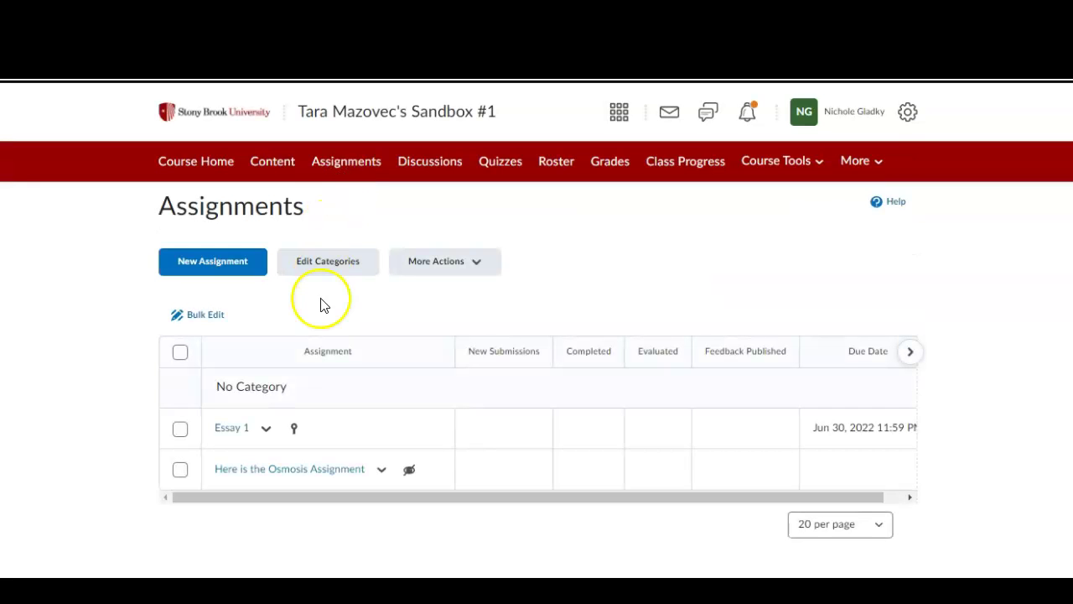
{"action": "left_click", "coordinate": [435, 164]}
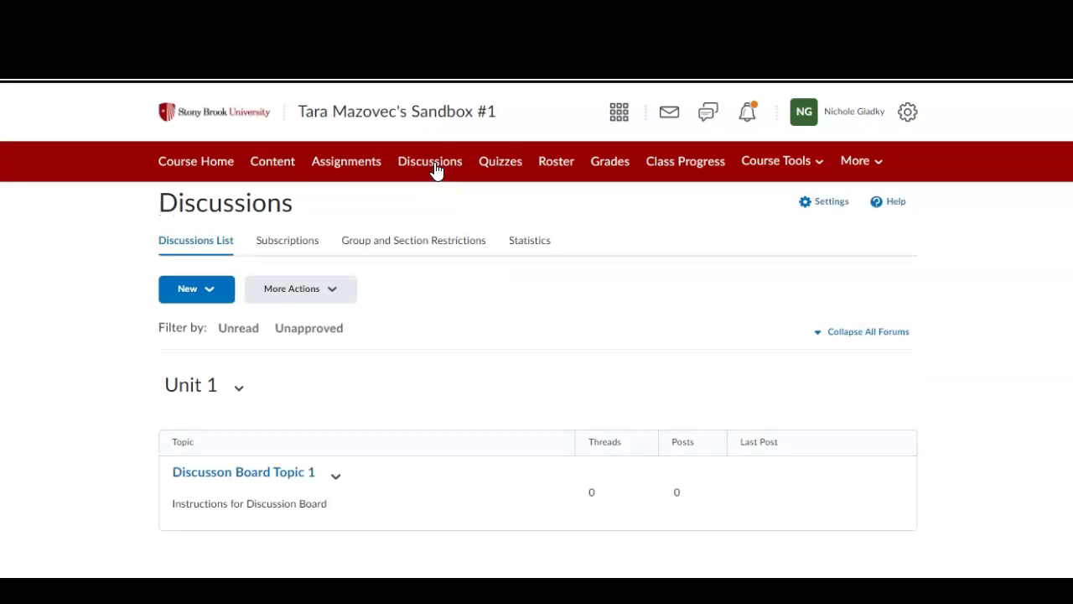
{"action": "left_click", "coordinate": [487, 160]}
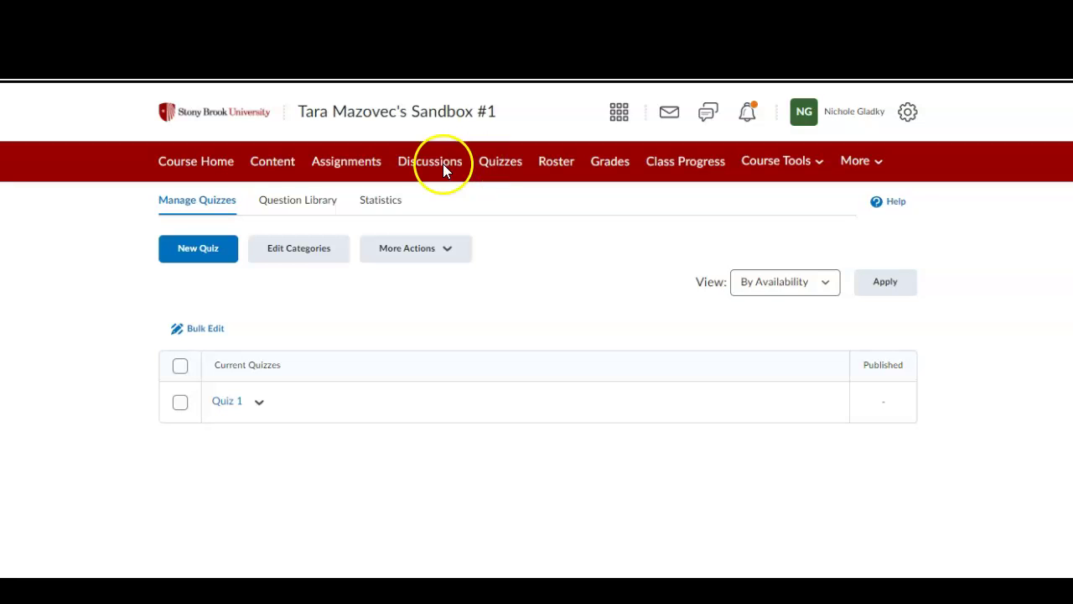
{"action": "left_click", "coordinate": [280, 170]}
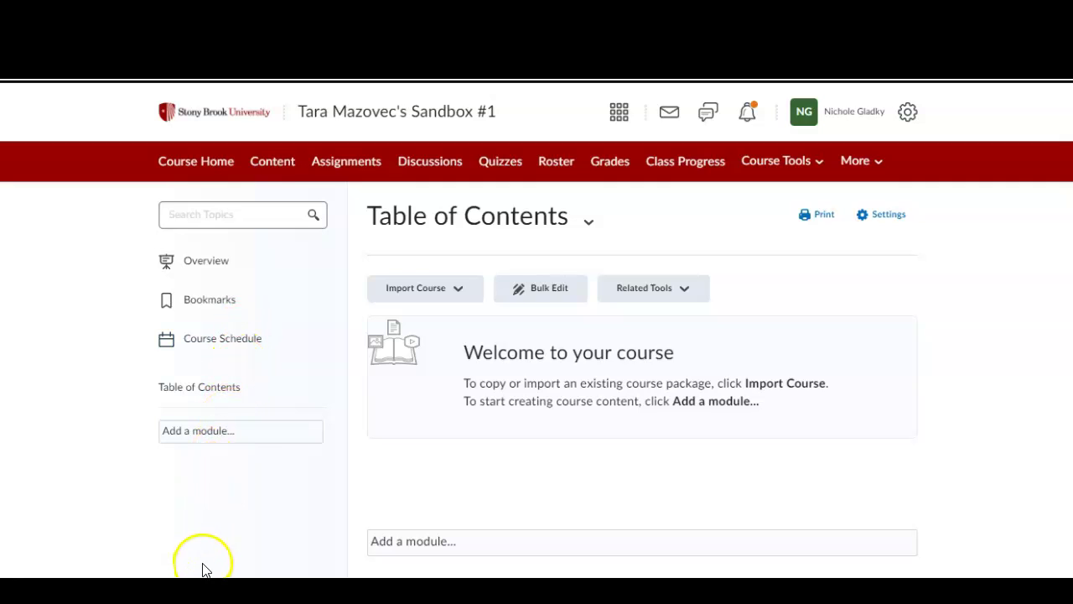
{"action": "left_click", "coordinate": [207, 170]}
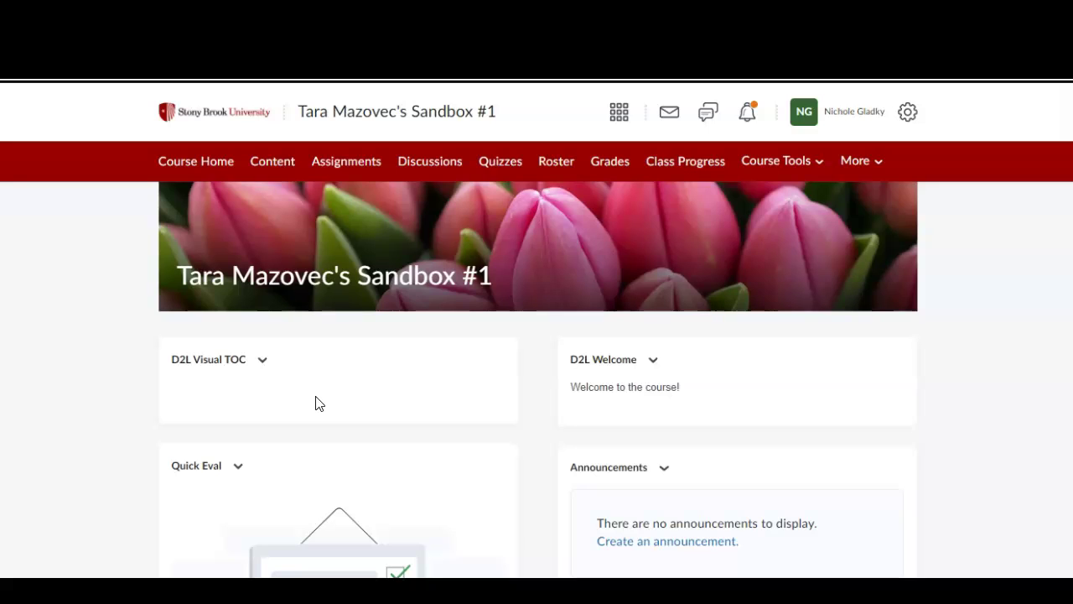
- Open Course Builder from Course Administration and start it past its welcome page
{"action": "left_click", "coordinate": [781, 168]}
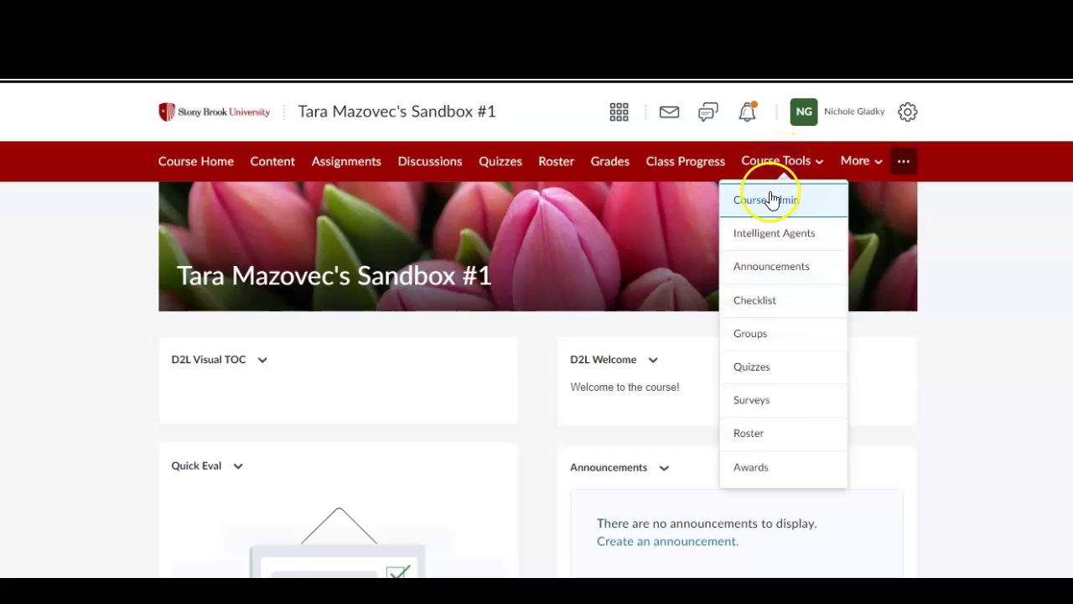
{"action": "left_click", "coordinate": [770, 200]}
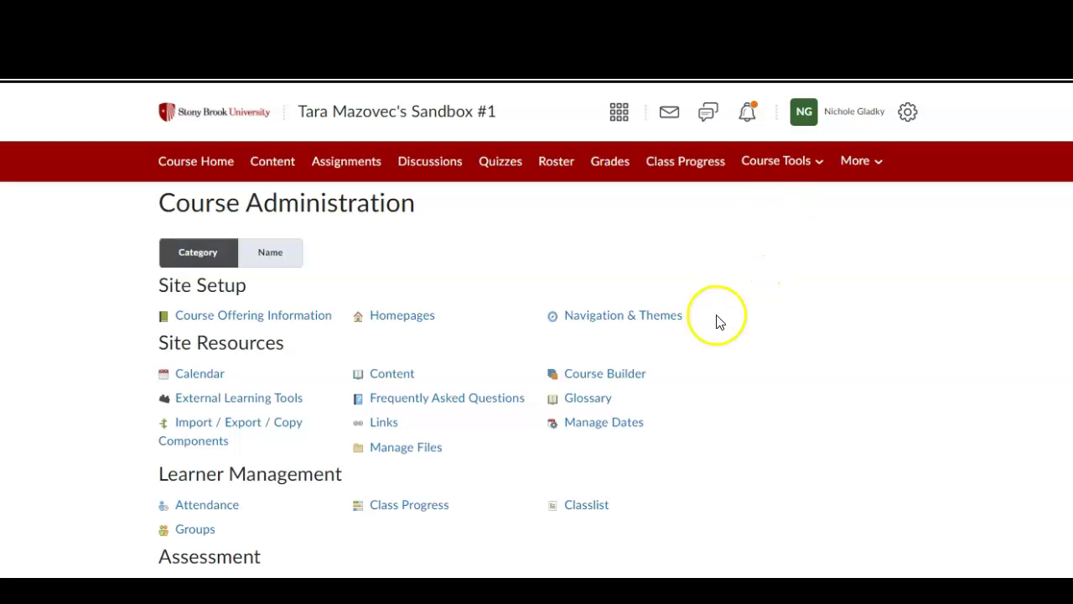
{"action": "left_click", "coordinate": [629, 382]}
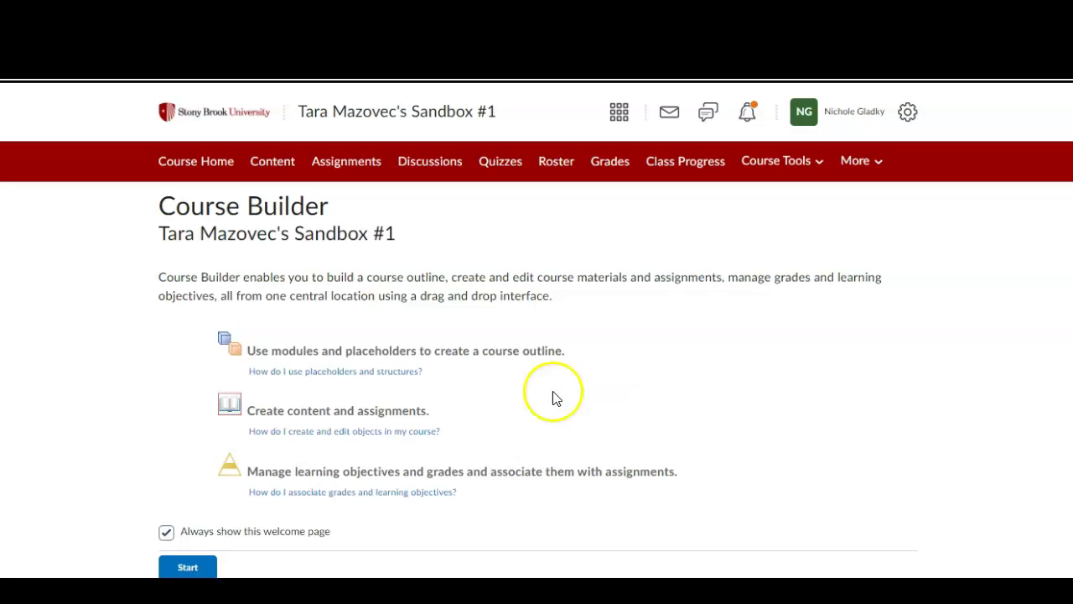
{"action": "left_click", "coordinate": [182, 569]}
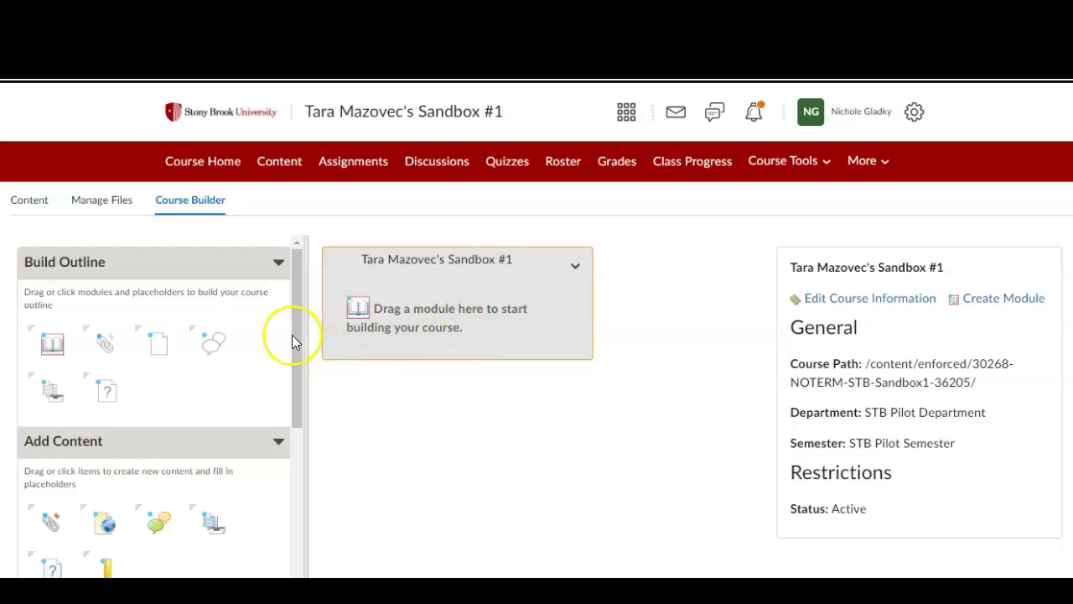
- Collapse the Add Content and Browse Tools sections, leaving only Build Outline expanded
{"action": "left_click", "coordinate": [279, 273]}
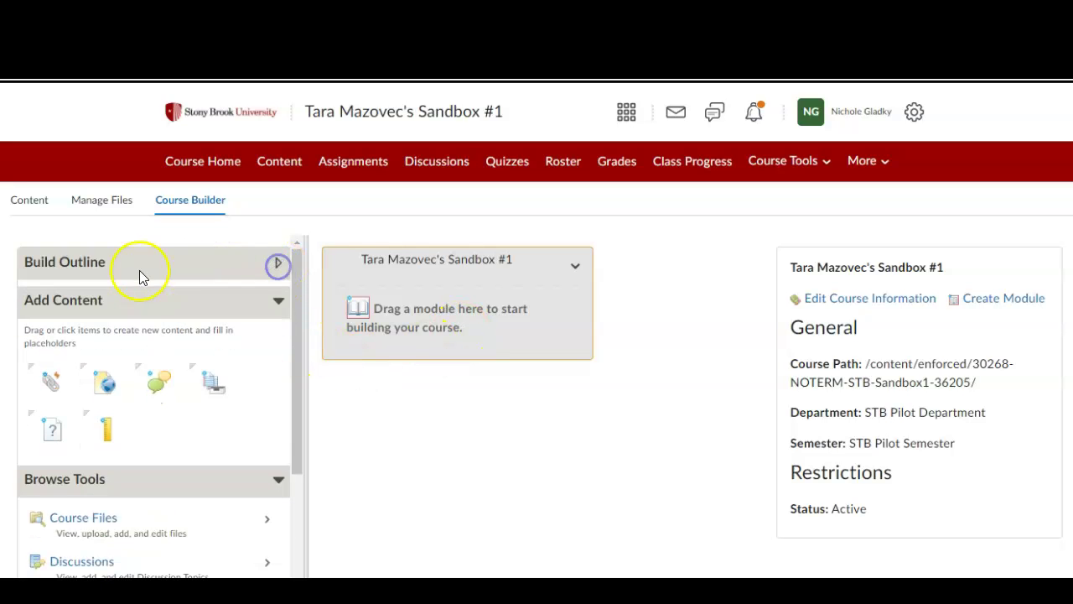
{"action": "left_click", "coordinate": [279, 300]}
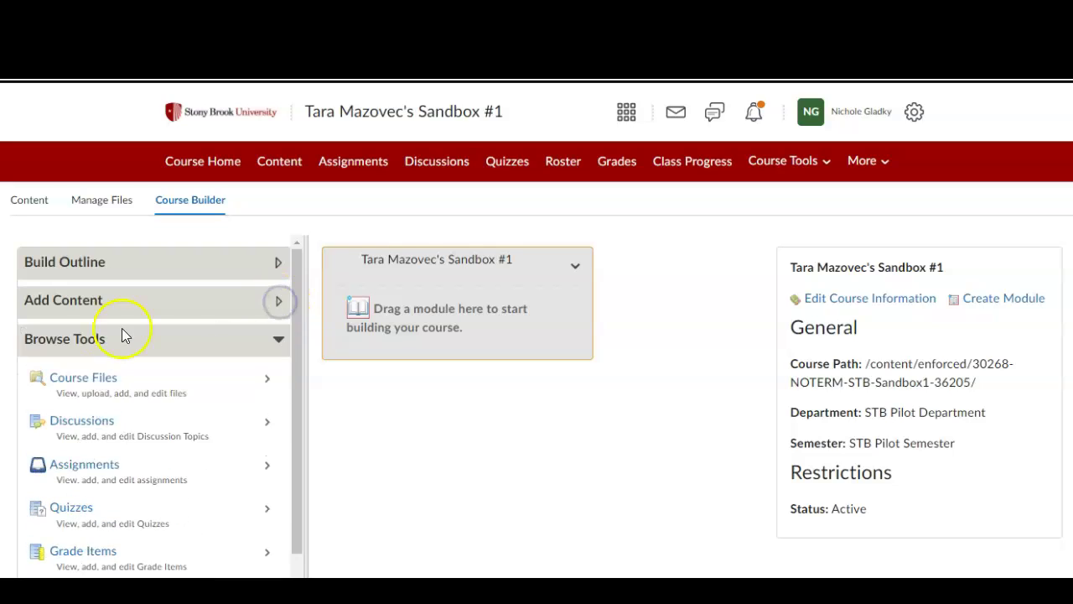
{"action": "left_click", "coordinate": [282, 349]}
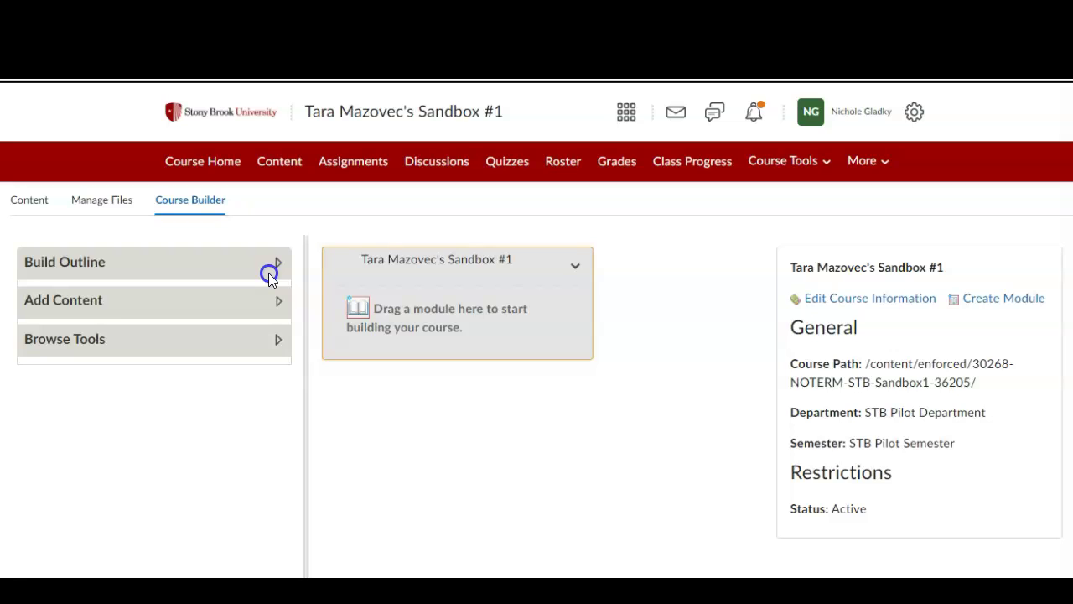
{"action": "left_click", "coordinate": [269, 279]}
- Add a module named "Week 1" to the course outline without notes or date restrictions
{"action": "left_click_drag", "start_coordinate": [52, 347], "coordinate": [369, 287]}
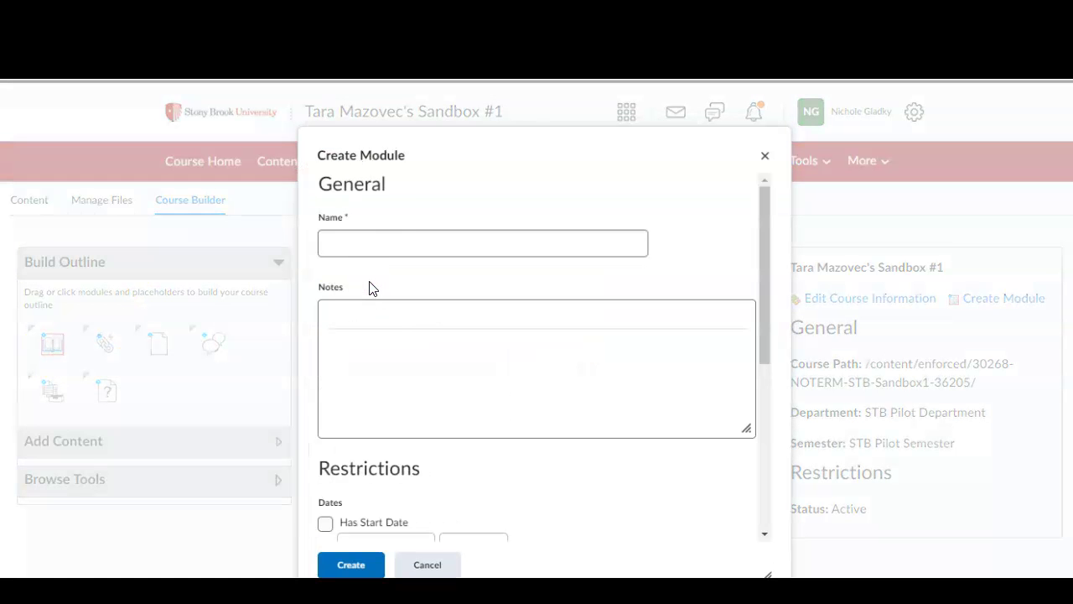
{"action": "left_click", "coordinate": [376, 249]}
{"action": "type", "text": "Week 1"}
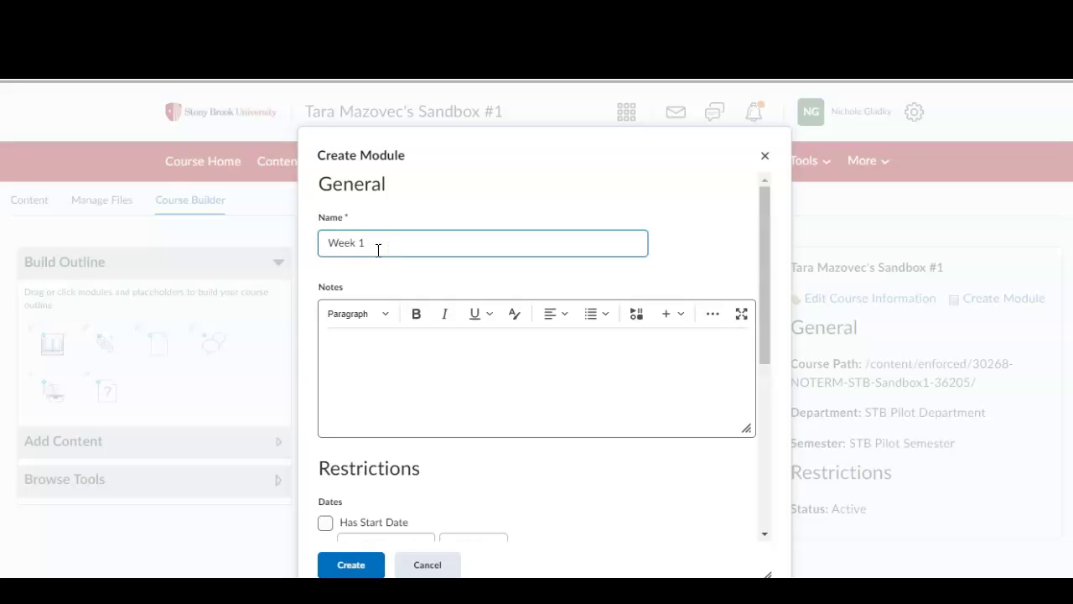
{"action": "left_click", "coordinate": [387, 403]}
{"action": "scroll", "coordinate": [386, 404], "scroll_direction": "down", "scroll_amount": 1}
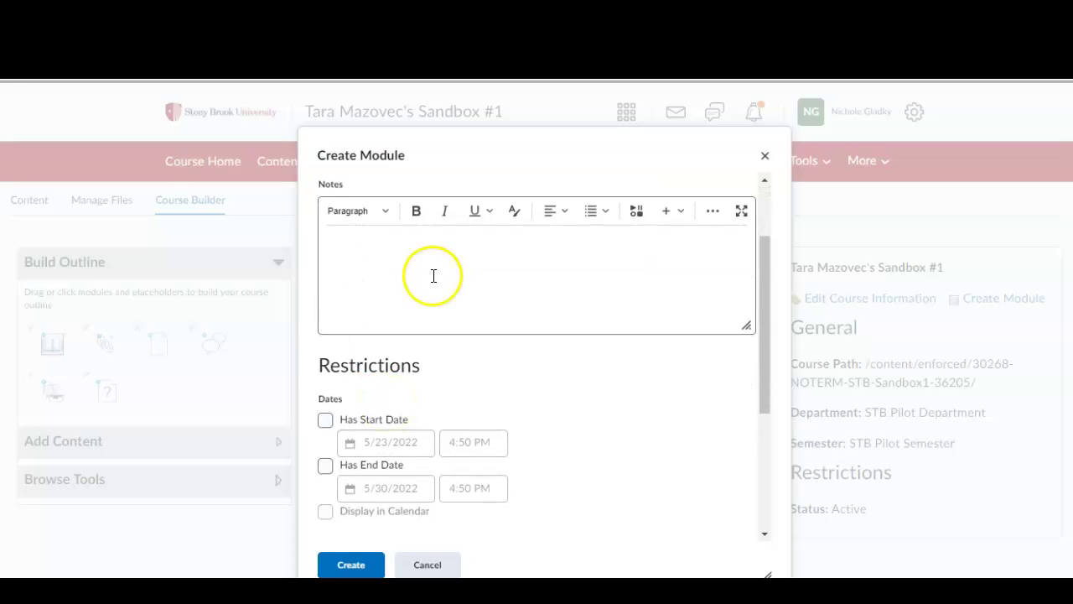
{"action": "scroll", "coordinate": [436, 292], "scroll_direction": "down", "scroll_amount": 1}
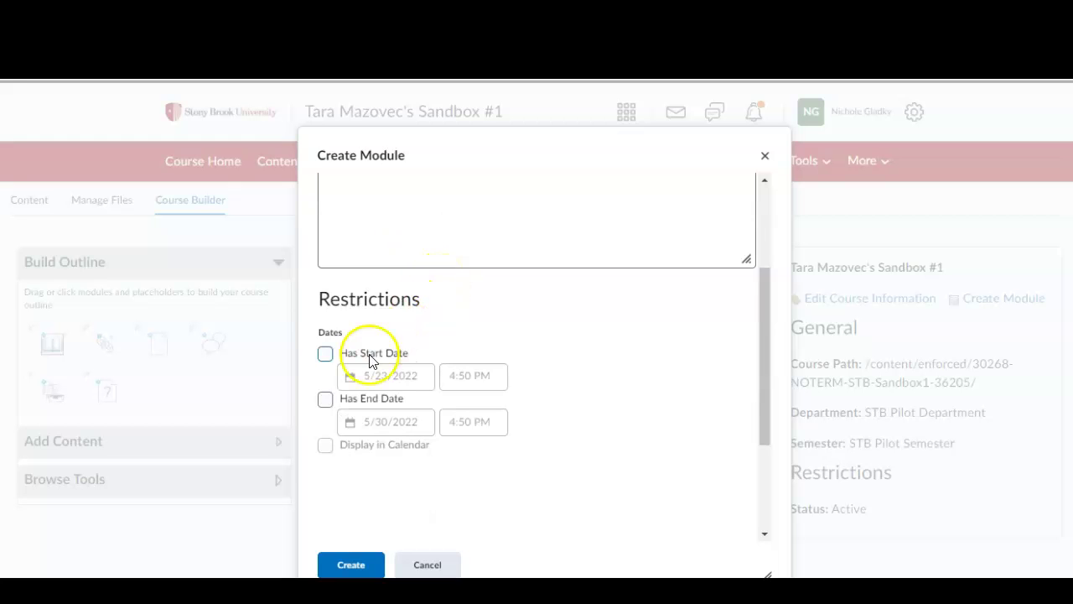
{"action": "left_click", "coordinate": [345, 565]}
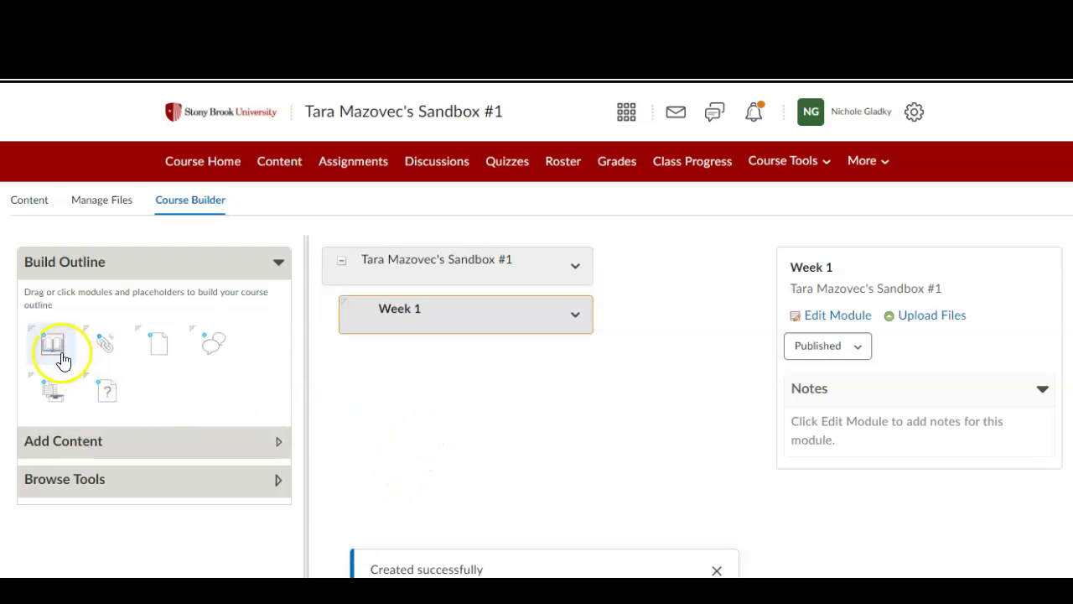
- Add a second module named "Week 2" directly under the course in the outline
{"action": "left_click_drag", "start_coordinate": [62, 359], "coordinate": [410, 266]}
{"action": "left_click", "coordinate": [411, 254]}
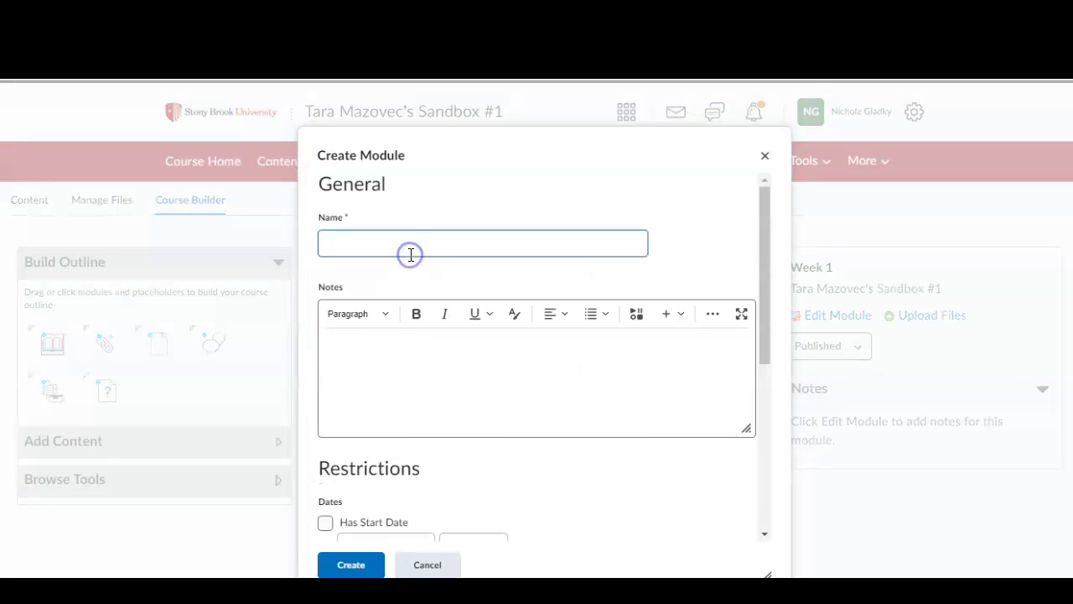
{"action": "type", "text": "w"}
{"action": "left_click", "coordinate": [350, 566]}
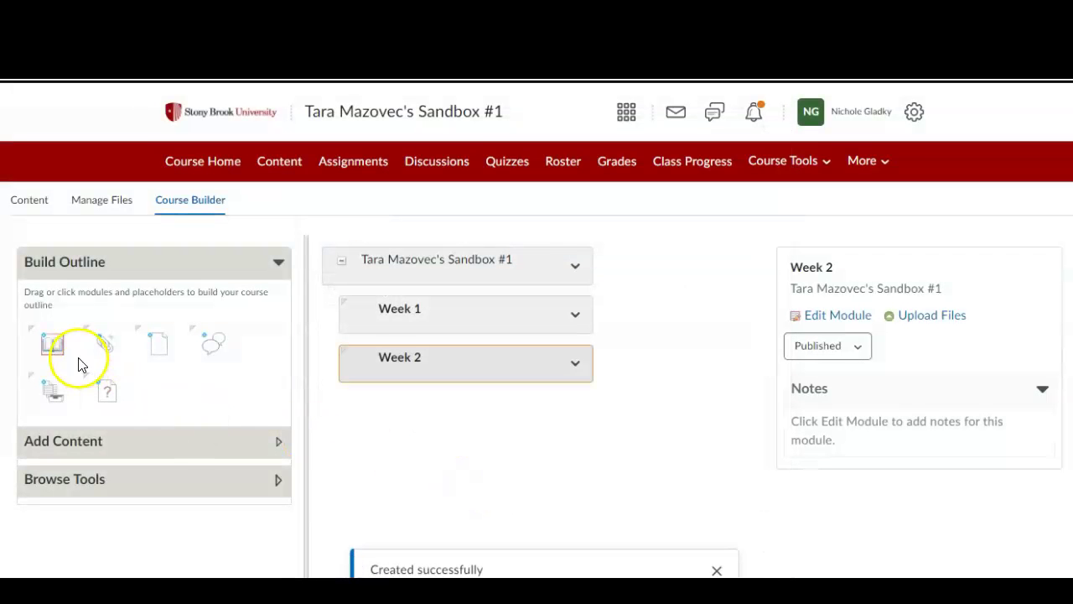
- Create a module named "Syllabus" and move it above Week 1 in the course outline
{"action": "left_click_drag", "start_coordinate": [54, 344], "coordinate": [370, 252]}
{"action": "left_click", "coordinate": [371, 249]}
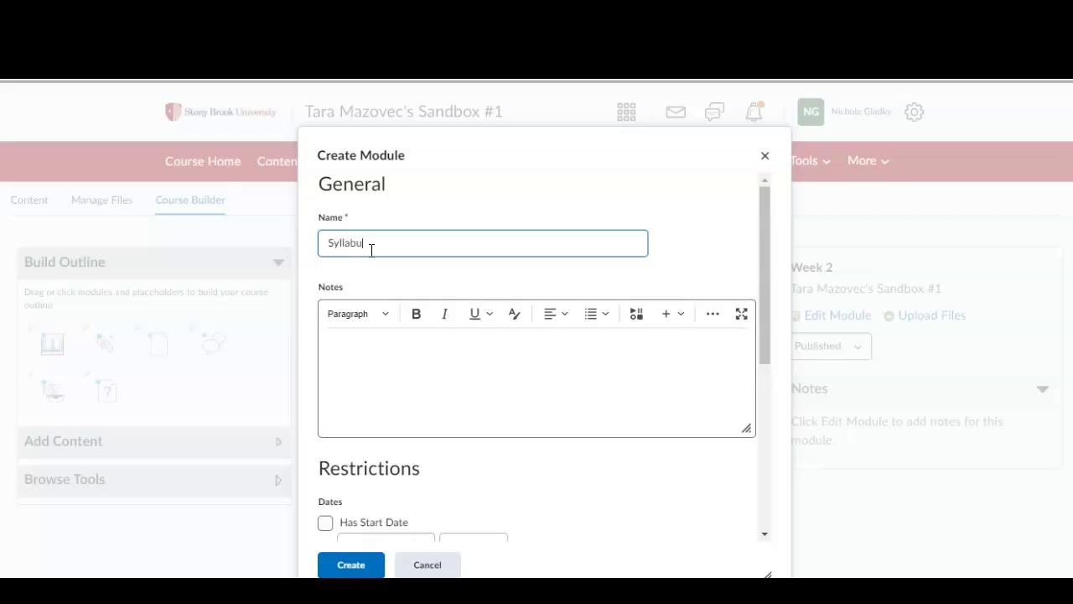
{"action": "left_click", "coordinate": [349, 564]}
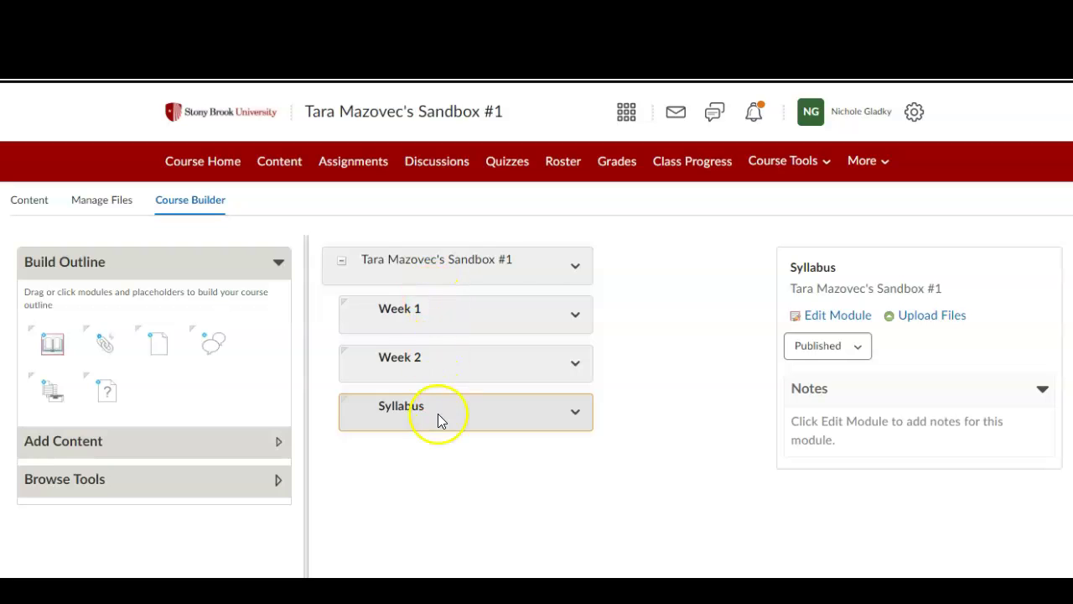
{"action": "left_click_drag", "start_coordinate": [438, 419], "coordinate": [411, 300]}
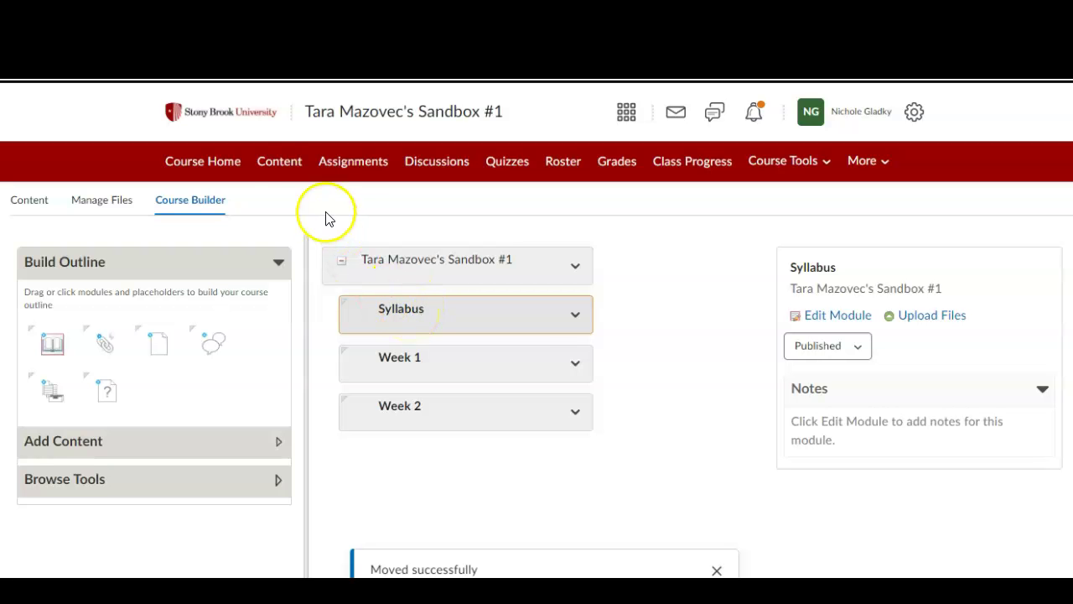
- Check the modules in the course content's table of contents and return to the Course Builder workspace
{"action": "left_click", "coordinate": [279, 166]}
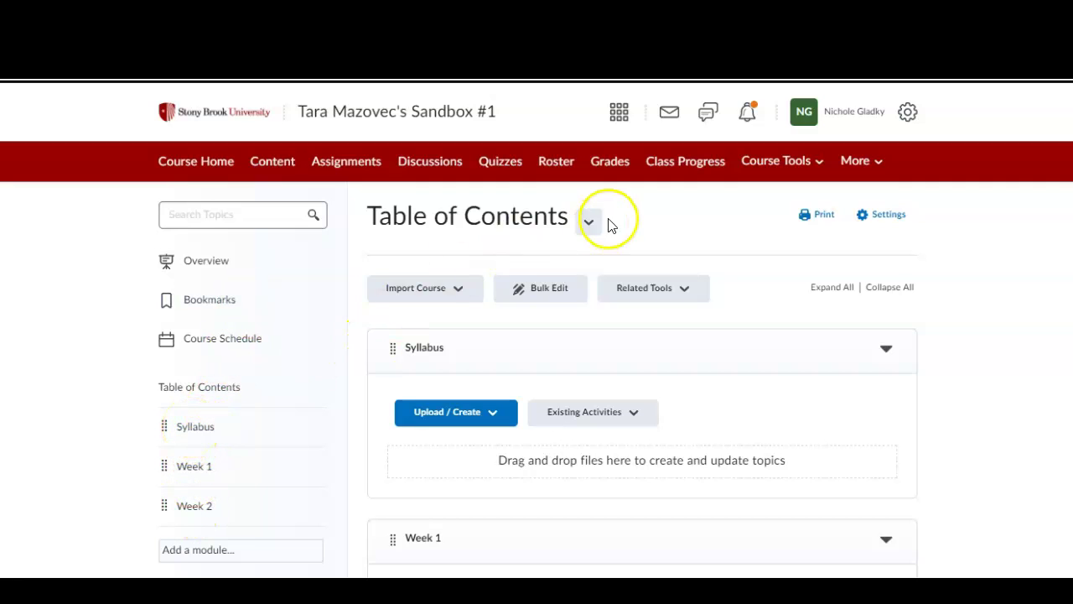
{"action": "left_click", "coordinate": [767, 166]}
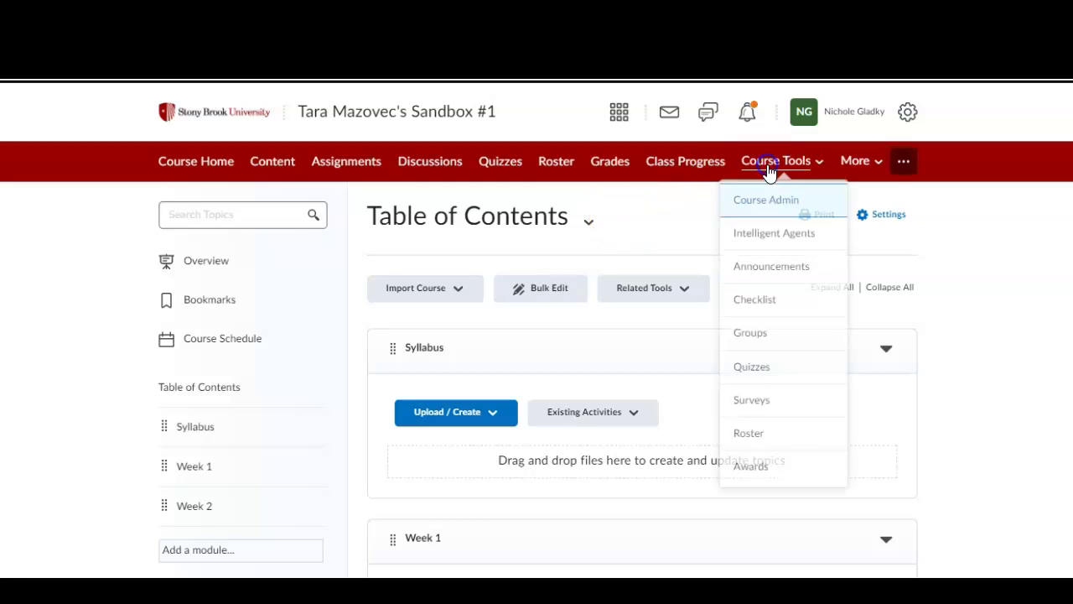
{"action": "left_click", "coordinate": [762, 209]}
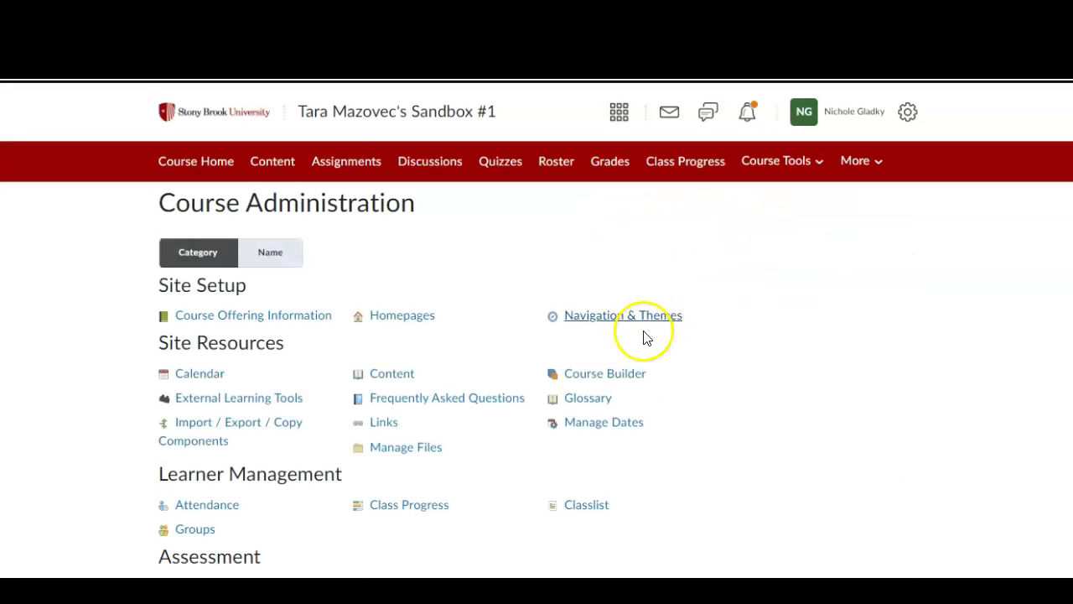
{"action": "left_click", "coordinate": [611, 377]}
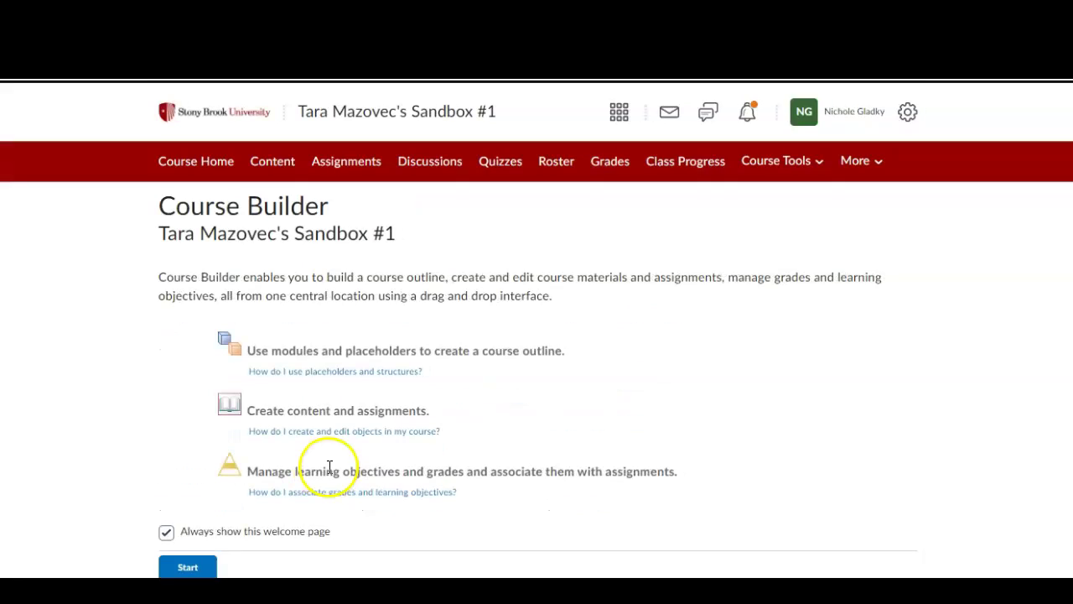
{"action": "left_click", "coordinate": [181, 574]}
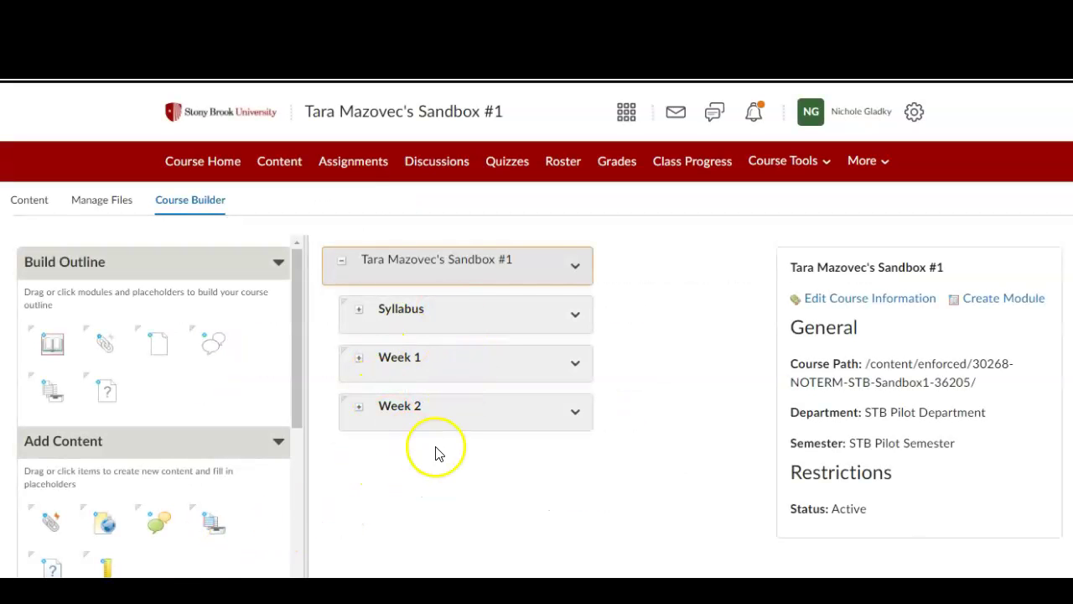
- Upload the file ITS 101 Course Syllabus FA20 - MONDAY.pdf from the Desktop into the Syllabus module
{"action": "left_click", "coordinate": [447, 314]}
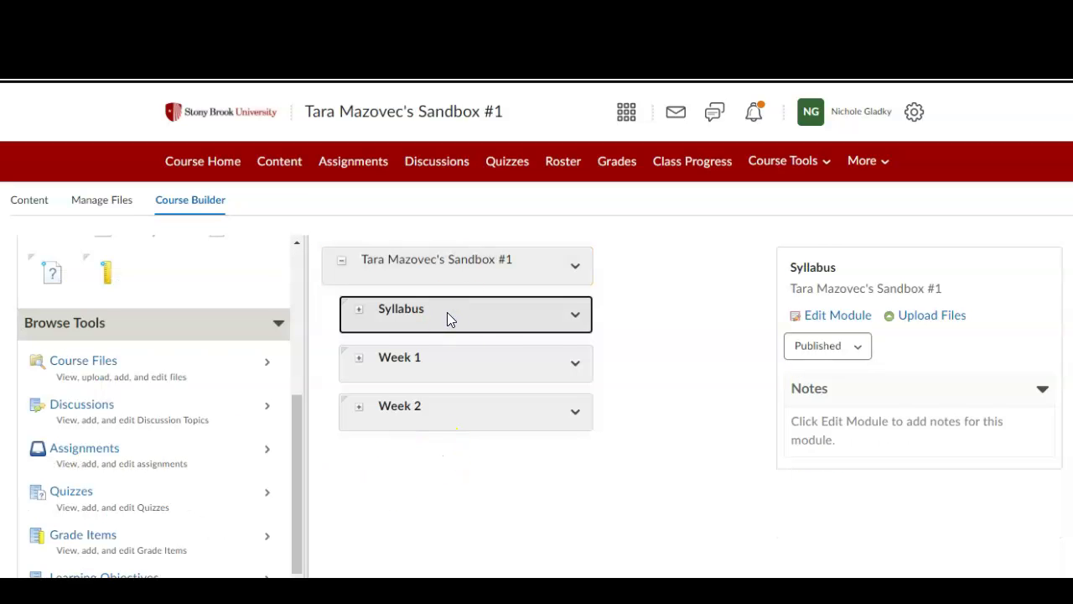
{"action": "left_click", "coordinate": [916, 317]}
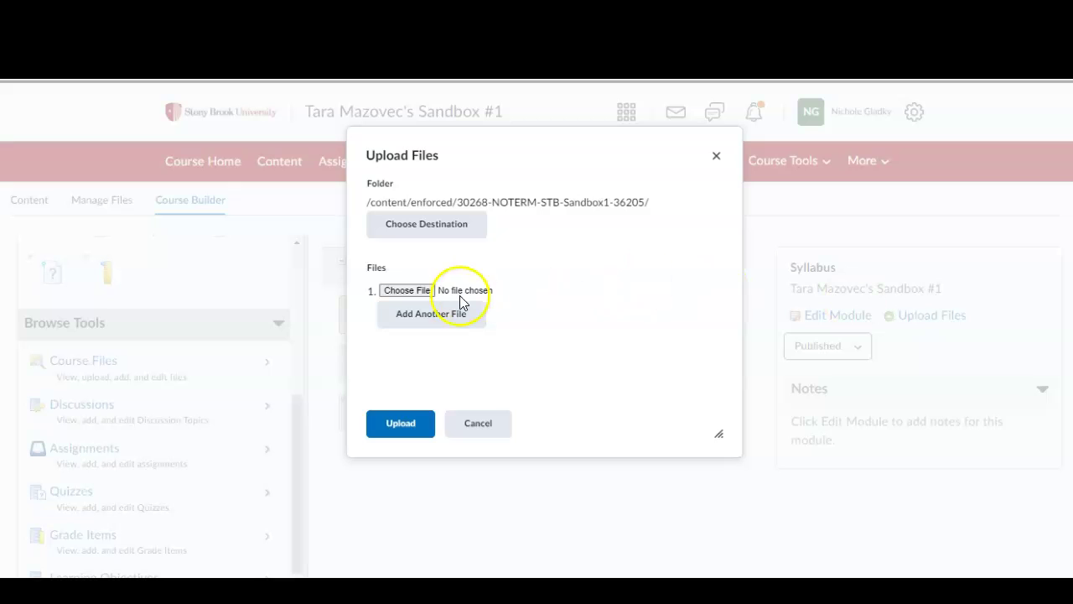
{"action": "left_click", "coordinate": [421, 292]}
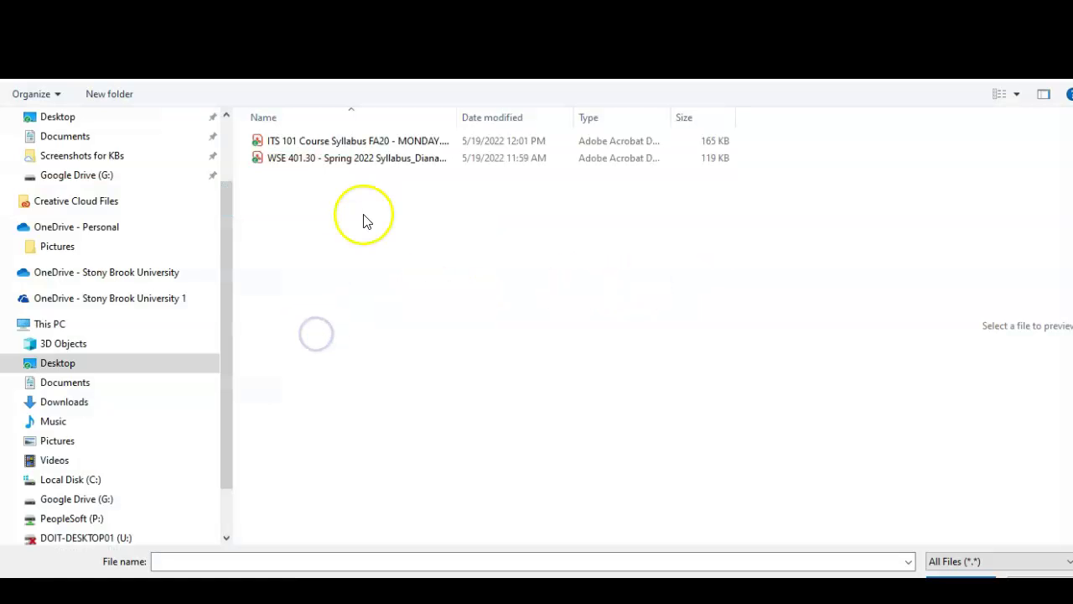
{"action": "left_click", "coordinate": [379, 144]}
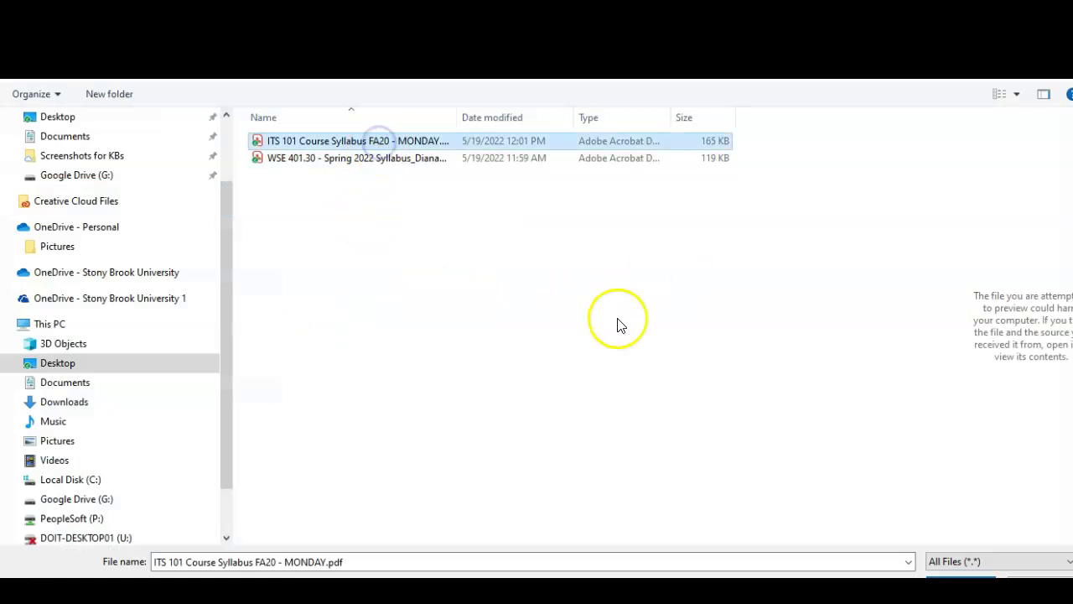
{"action": "key", "text": "Return"}
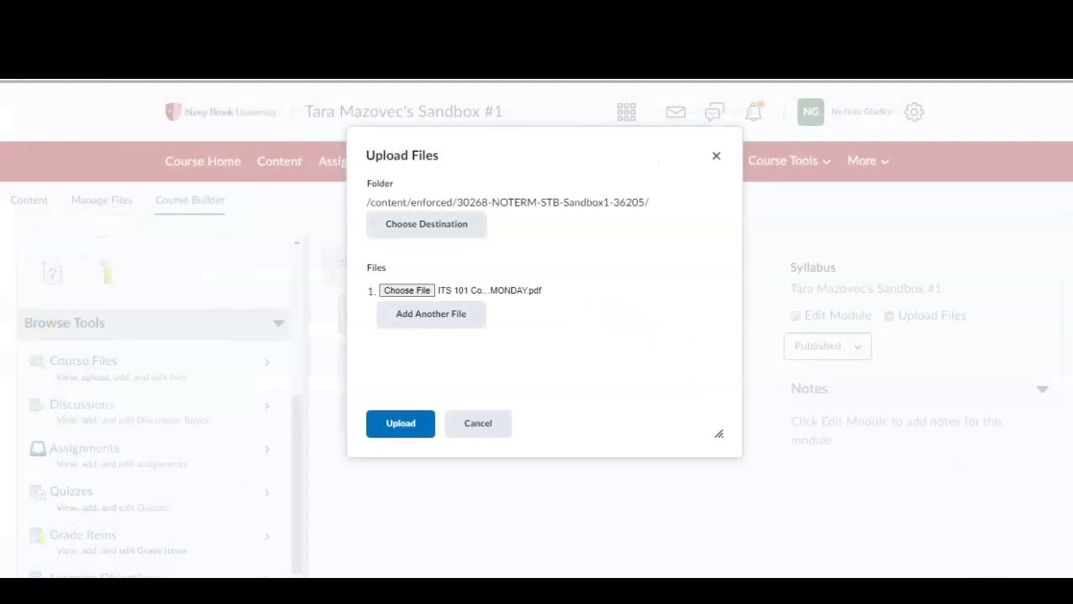
{"action": "left_click", "coordinate": [400, 423]}
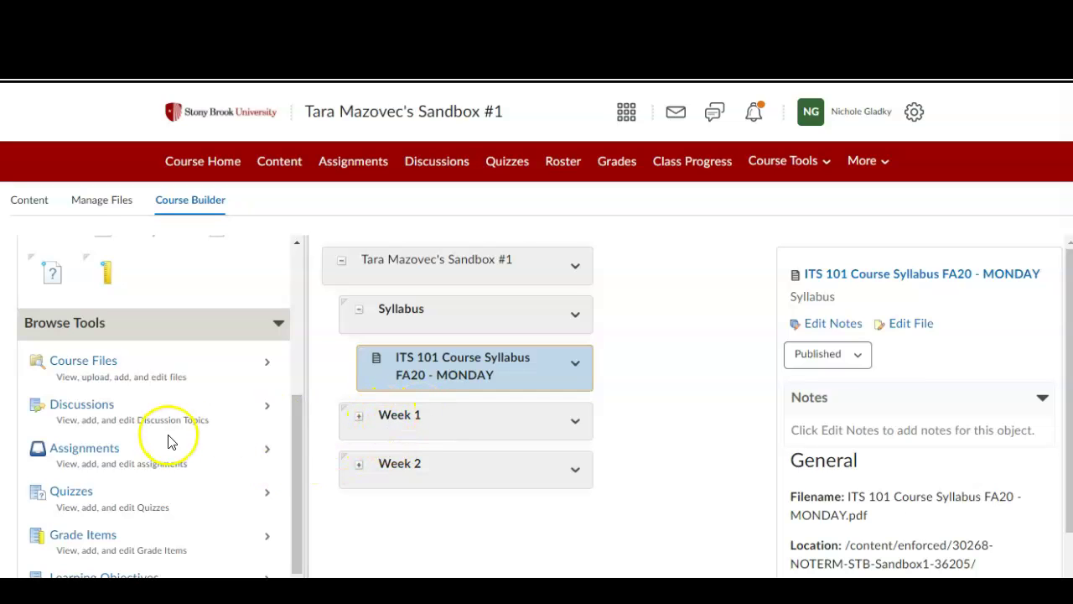
- Add the existing assignment Essay 1 to the Week 1 module
{"action": "left_click", "coordinate": [268, 452]}
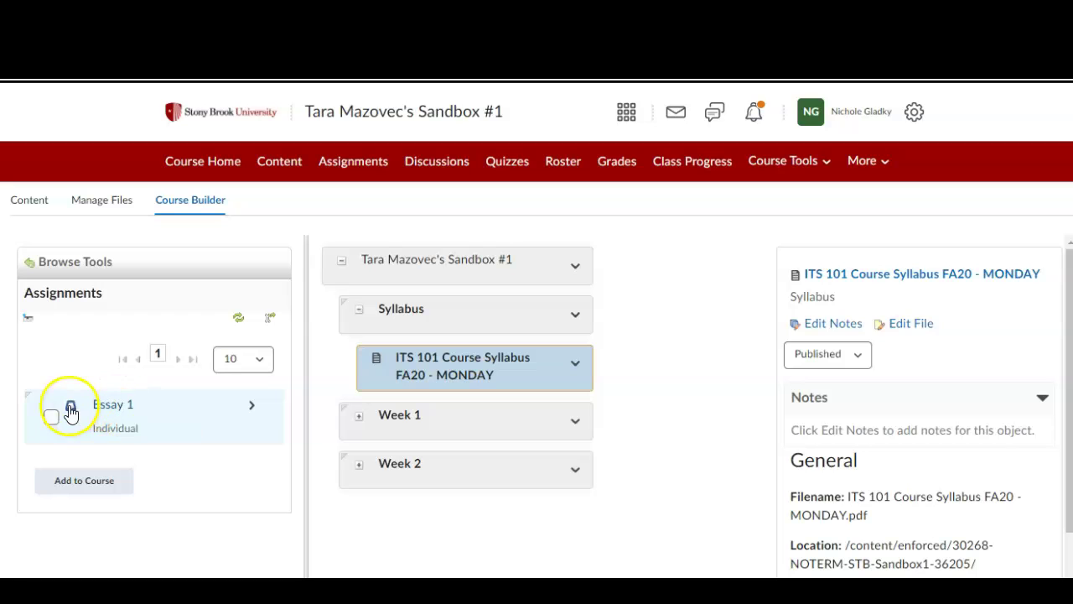
{"action": "left_click", "coordinate": [67, 479]}
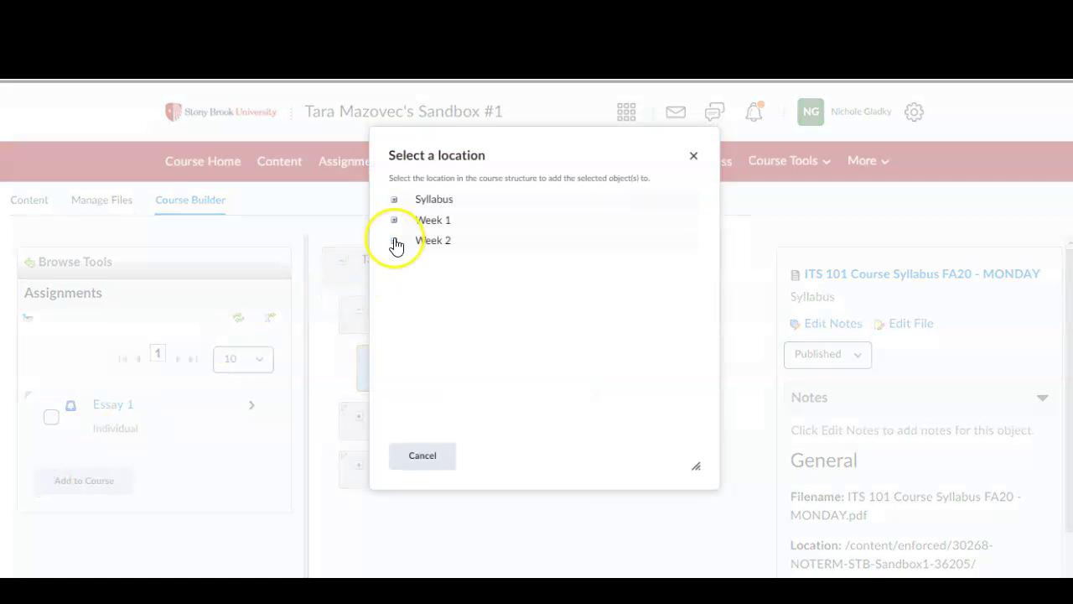
{"action": "left_click", "coordinate": [428, 220]}
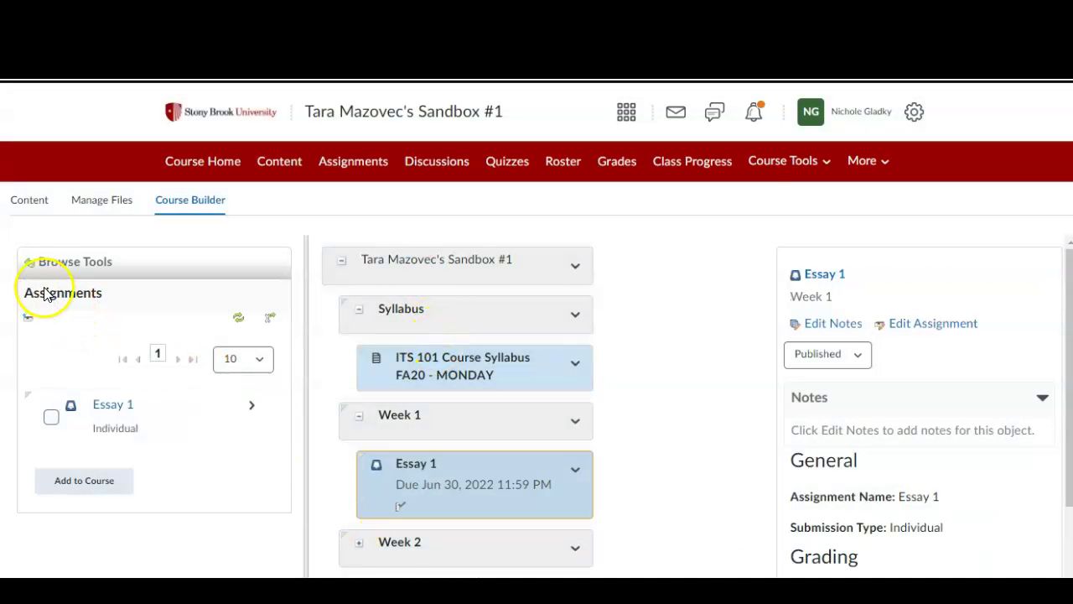
- Add the existing discussion "Discusson Board Topic 1" to the Week 2 module and dismiss the notification
{"action": "left_click", "coordinate": [30, 264]}
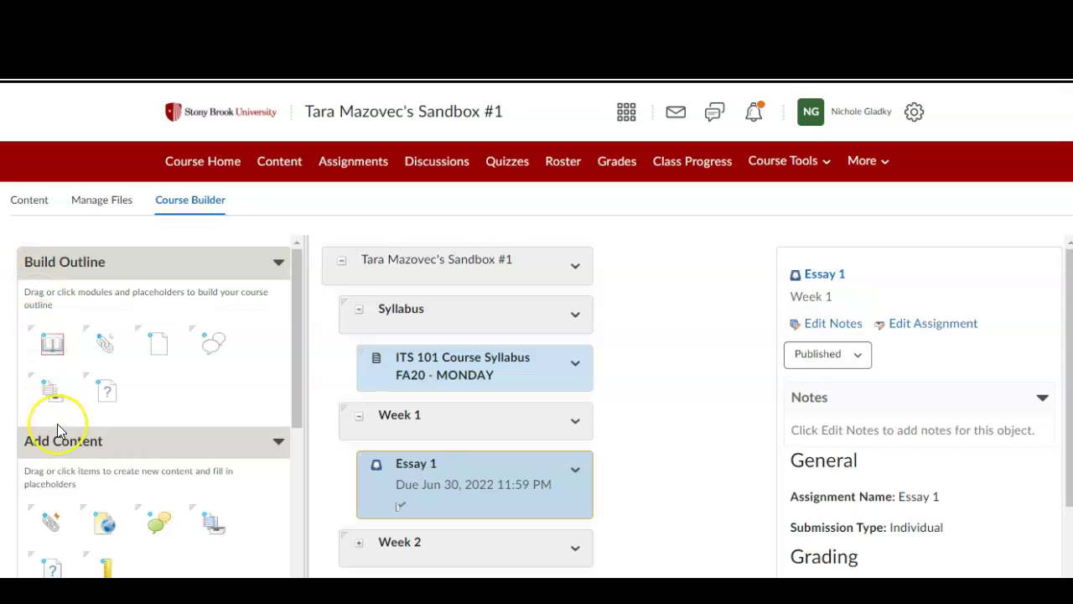
{"action": "scroll", "coordinate": [54, 430], "scroll_direction": "down", "scroll_amount": 2}
{"action": "scroll", "coordinate": [58, 431], "scroll_direction": "down", "scroll_amount": 2}
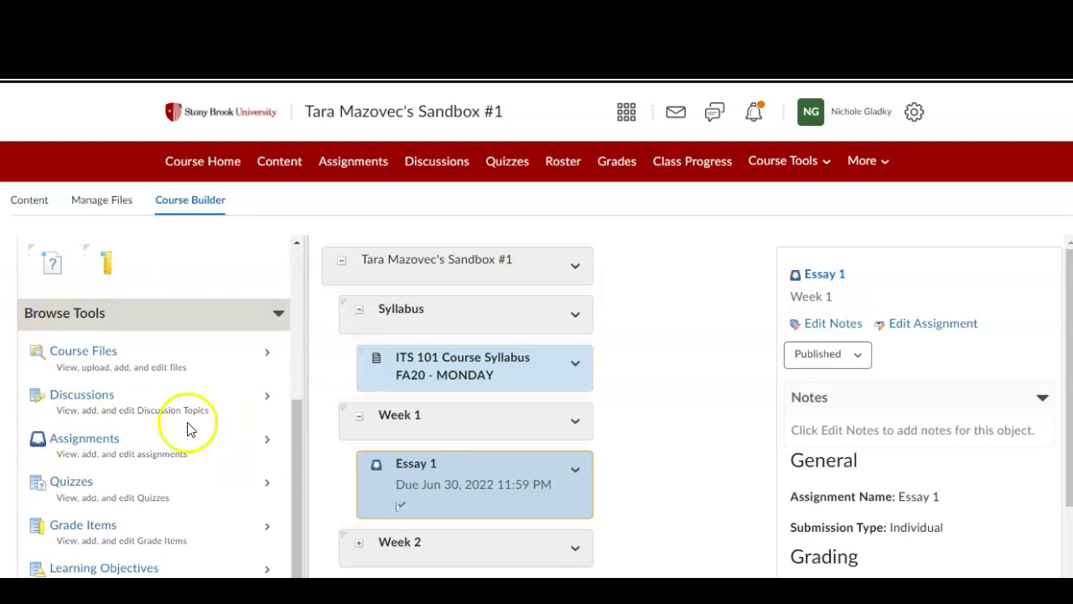
{"action": "left_click", "coordinate": [265, 403]}
{"action": "left_click", "coordinate": [51, 487]}
{"action": "left_click", "coordinate": [72, 550]}
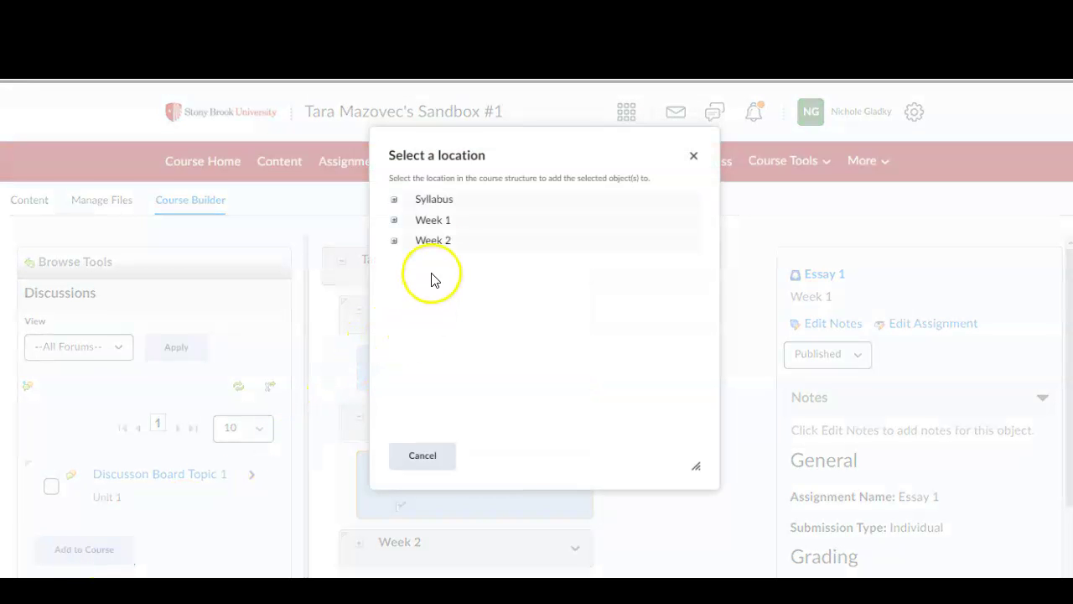
{"action": "left_click", "coordinate": [432, 240]}
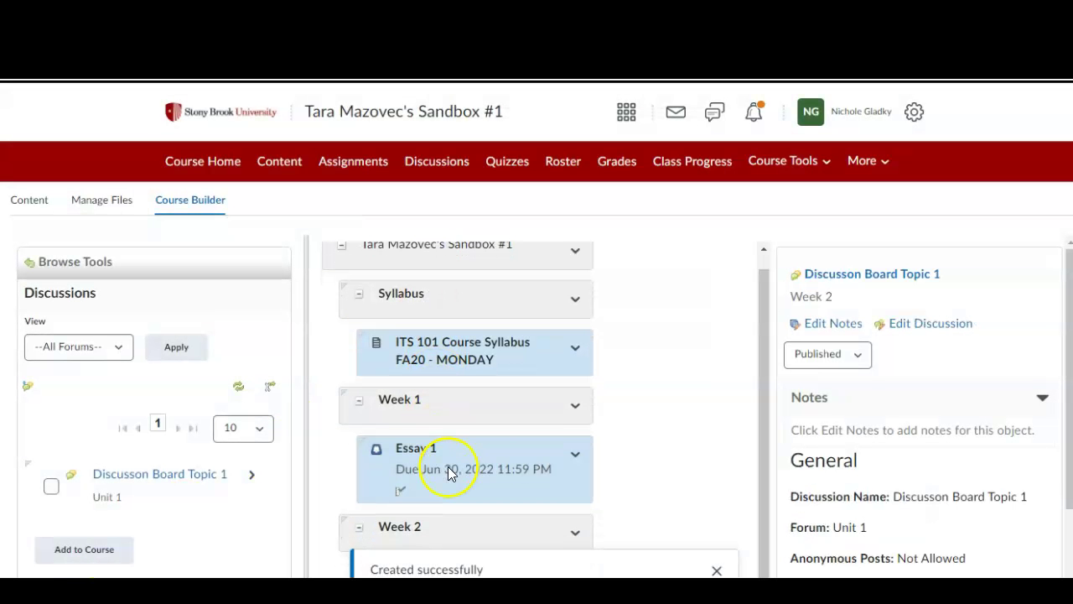
{"action": "left_click", "coordinate": [719, 570]}
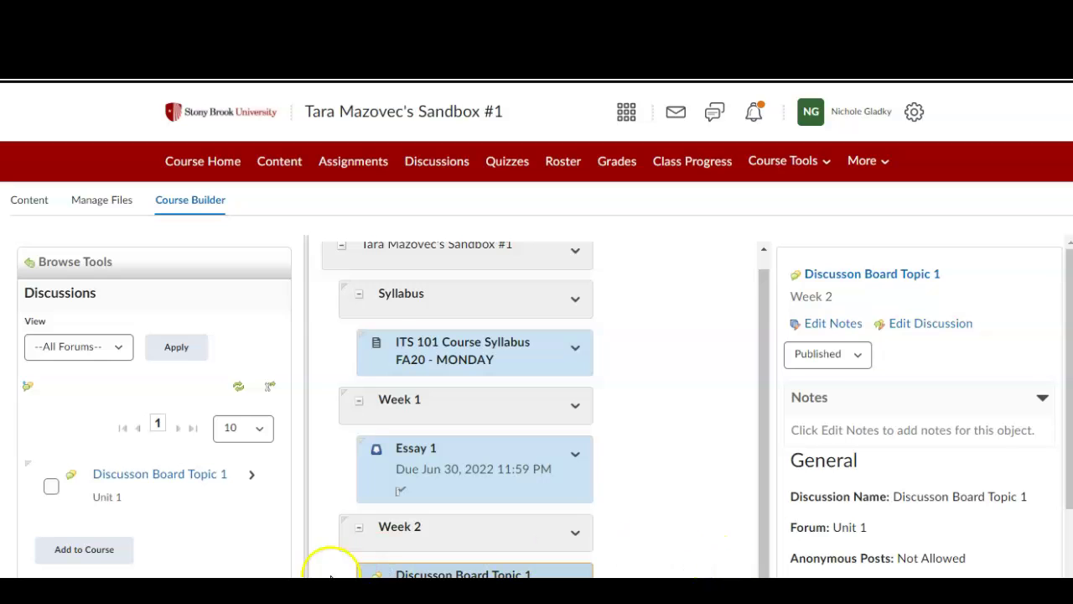
- Add the existing quiz Quiz 1 to the Week 2 module
{"action": "left_click", "coordinate": [28, 268]}
{"action": "scroll", "coordinate": [104, 520], "scroll_direction": "down", "scroll_amount": 3}
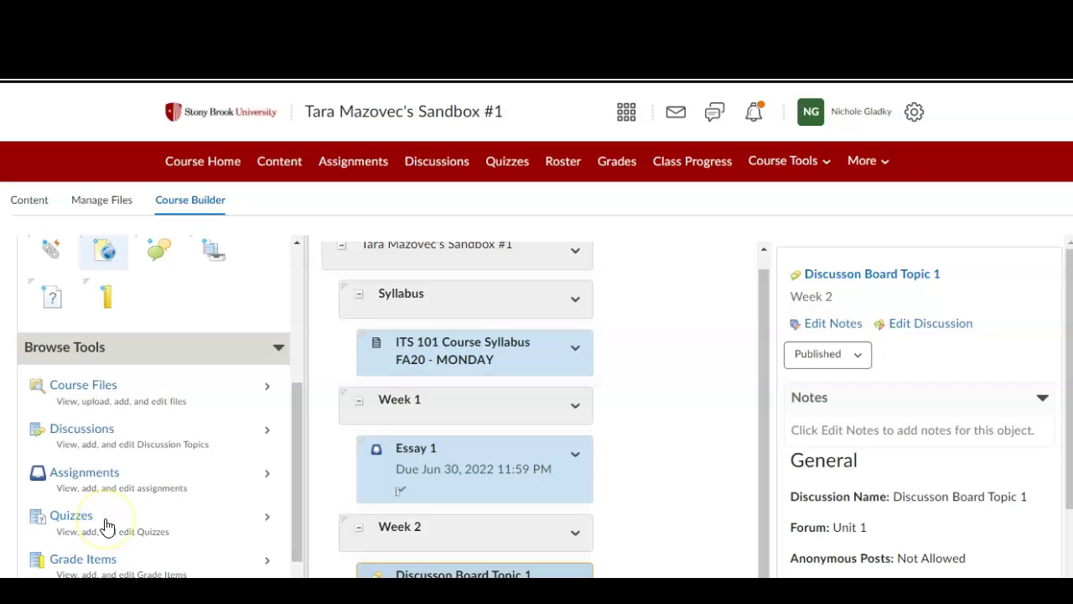
{"action": "left_click", "coordinate": [265, 520]}
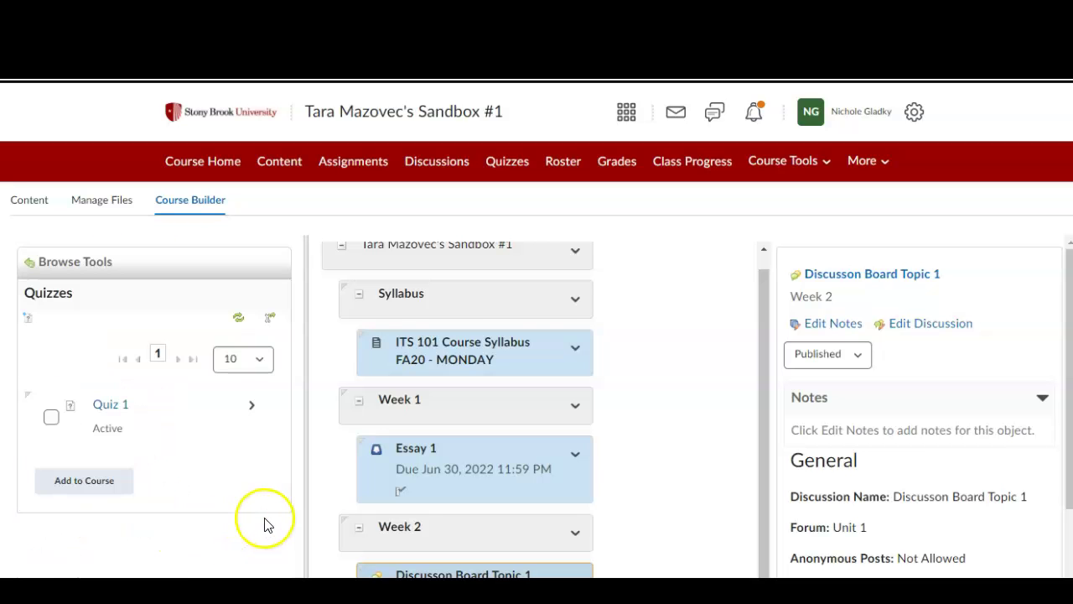
{"action": "left_click", "coordinate": [82, 481]}
{"action": "left_click", "coordinate": [454, 248]}
{"action": "left_click", "coordinate": [425, 242]}
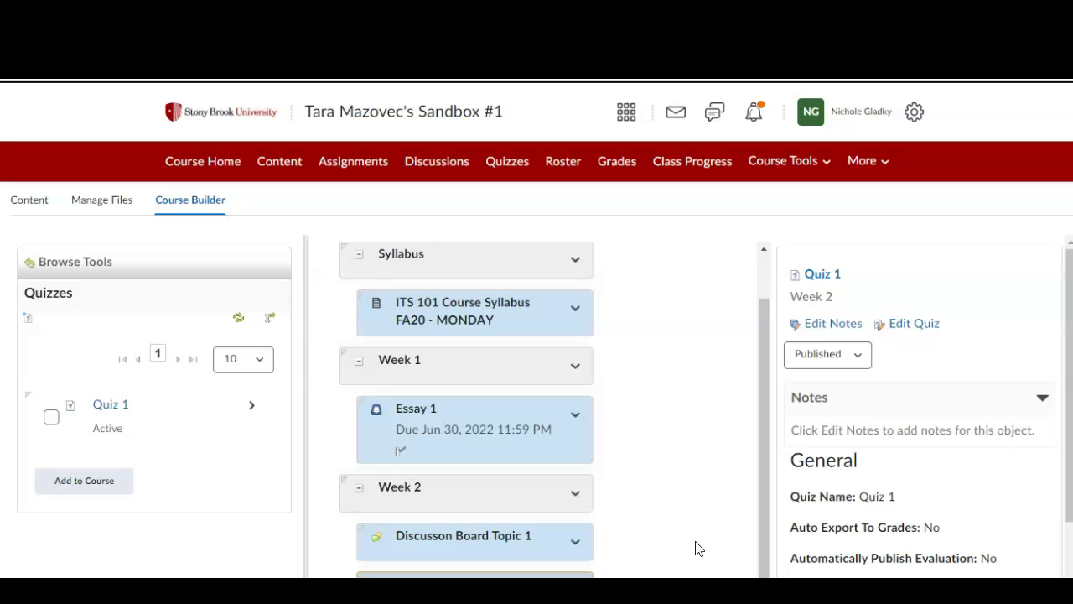
- Move "Discusson Board Topic 1" from Week 2 into Week 1, placing it above Essay 1
{"action": "left_click", "coordinate": [523, 546]}
{"action": "left_click_drag", "start_coordinate": [509, 539], "coordinate": [474, 395]}
{"action": "left_click", "coordinate": [712, 569]}
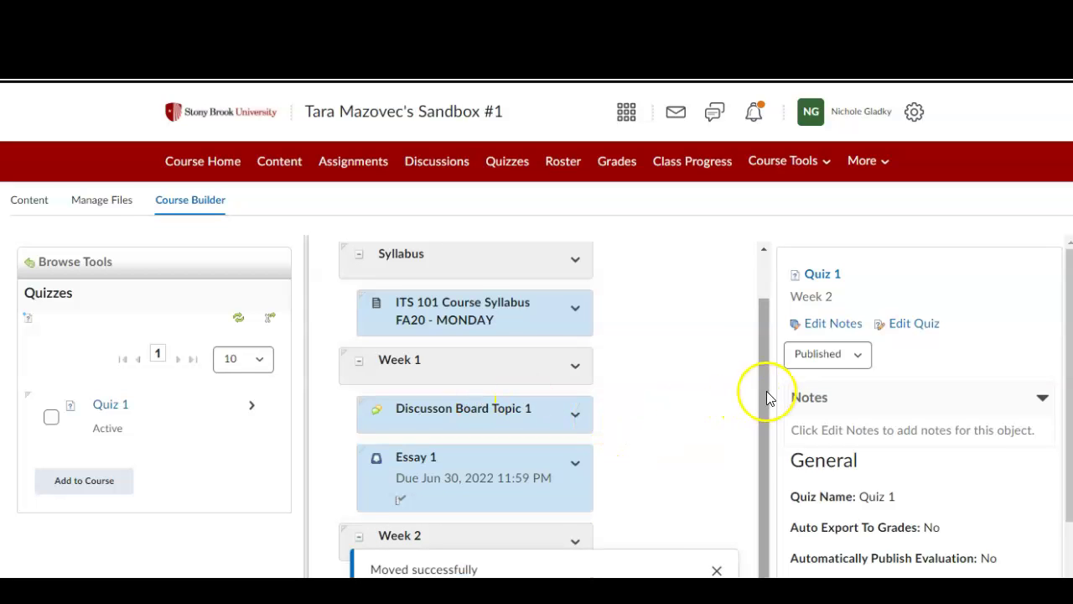
{"action": "left_click", "coordinate": [717, 568]}
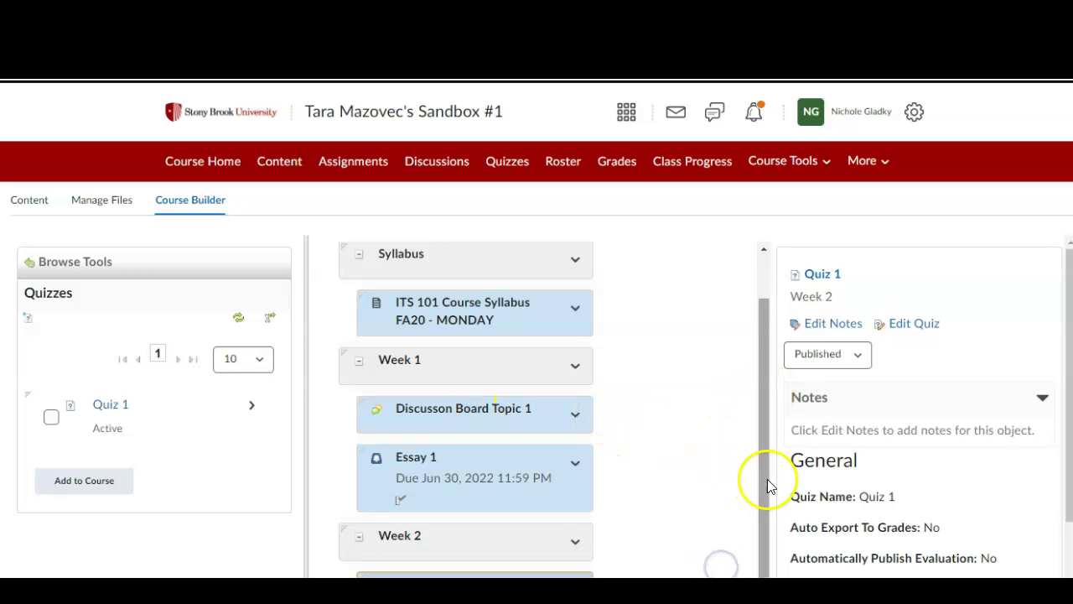
- Change the Week 2 module's publication status to Draft and dismiss the notification
{"action": "left_click_drag", "start_coordinate": [766, 479], "coordinate": [766, 509]}
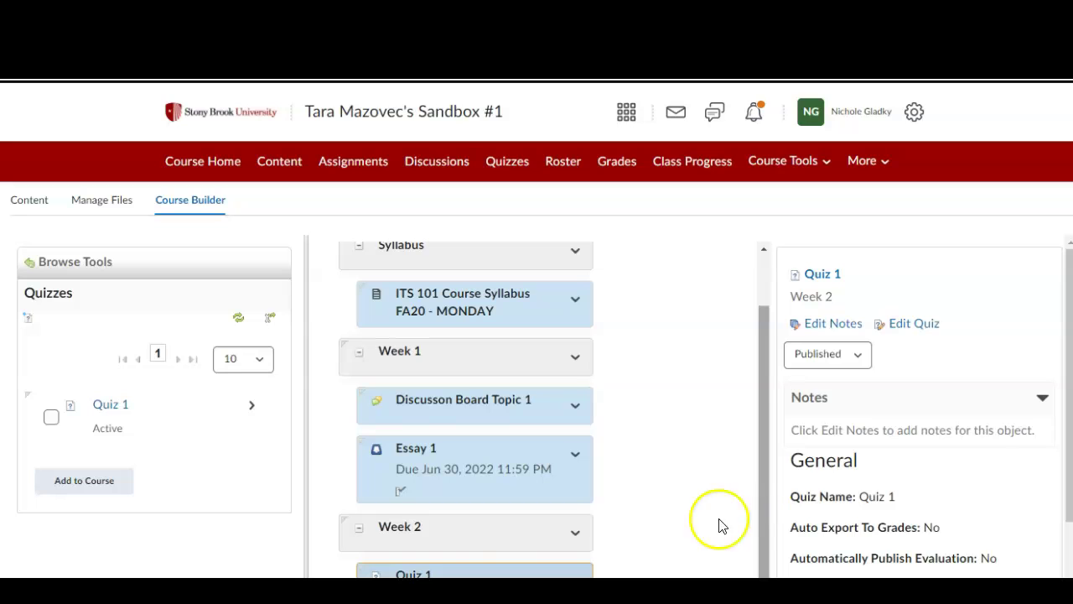
{"action": "left_click", "coordinate": [522, 541]}
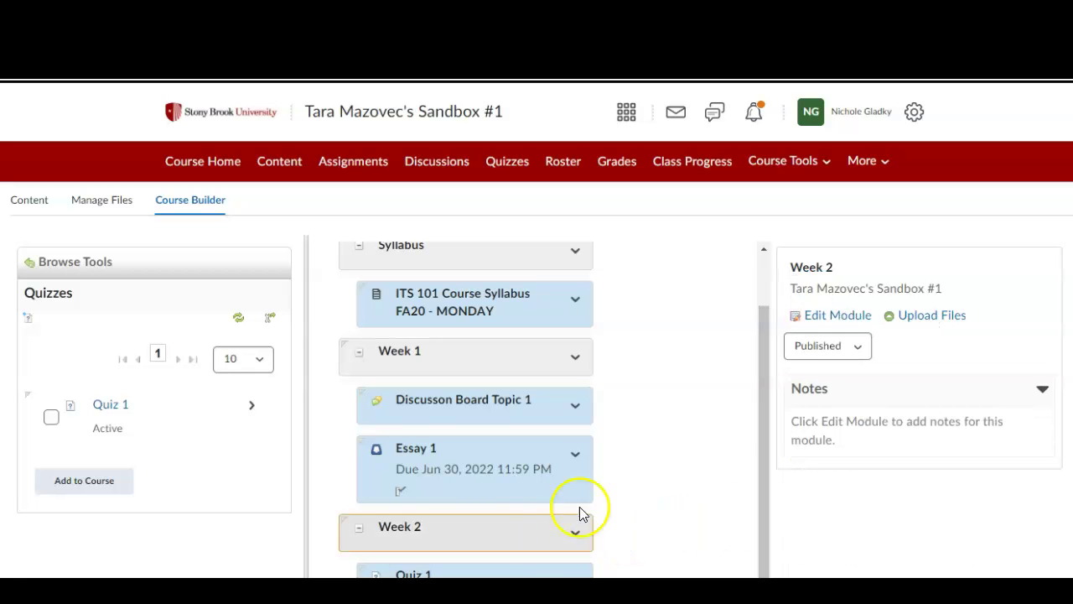
{"action": "left_click", "coordinate": [507, 375]}
{"action": "left_click", "coordinate": [512, 406]}
{"action": "left_click", "coordinate": [520, 478]}
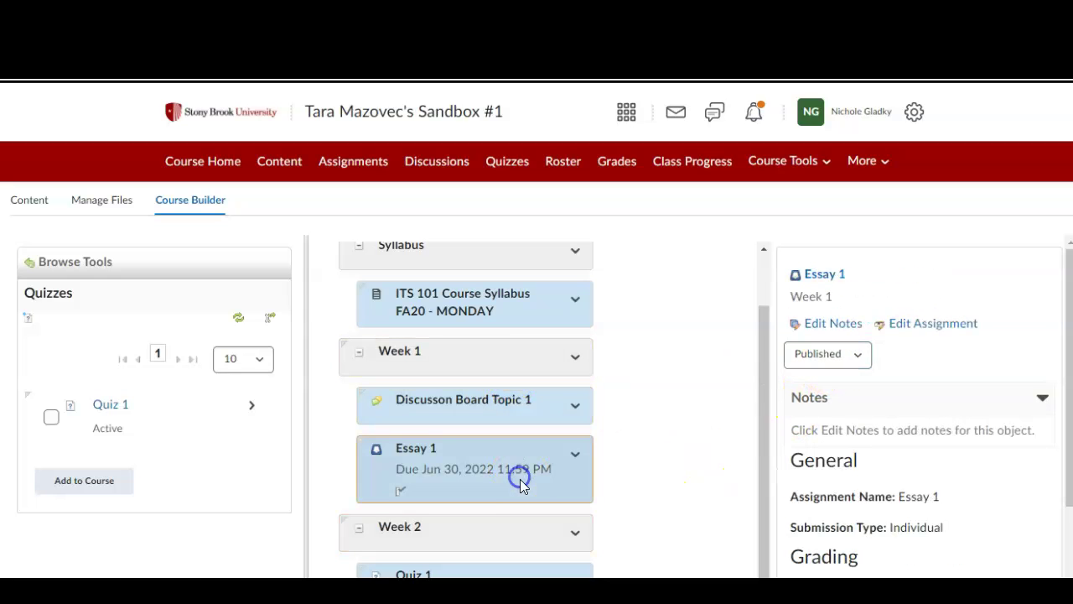
{"action": "left_click", "coordinate": [521, 531]}
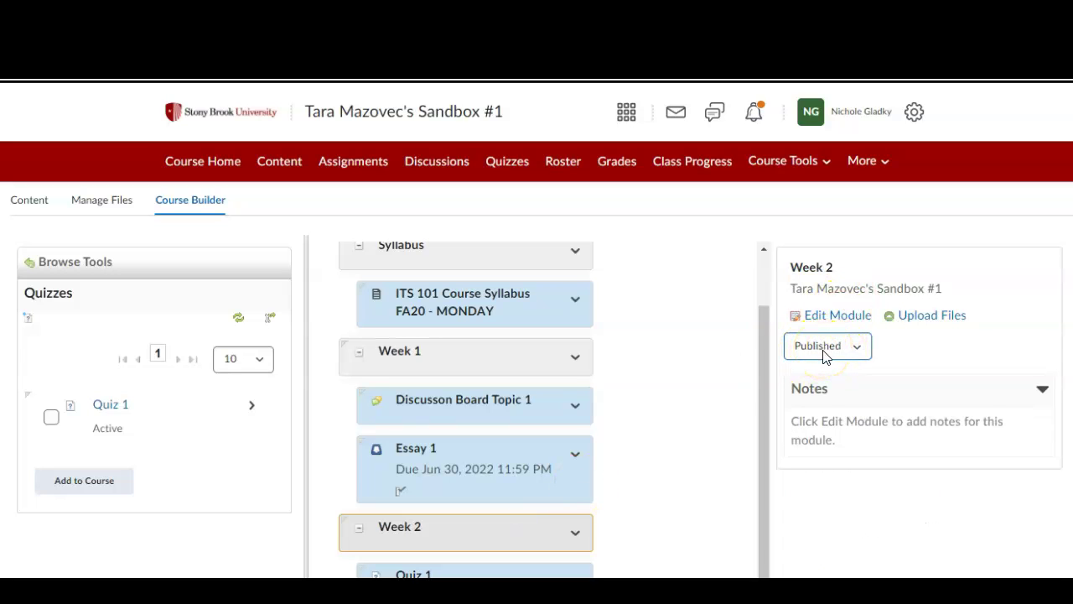
{"action": "left_click", "coordinate": [856, 347]}
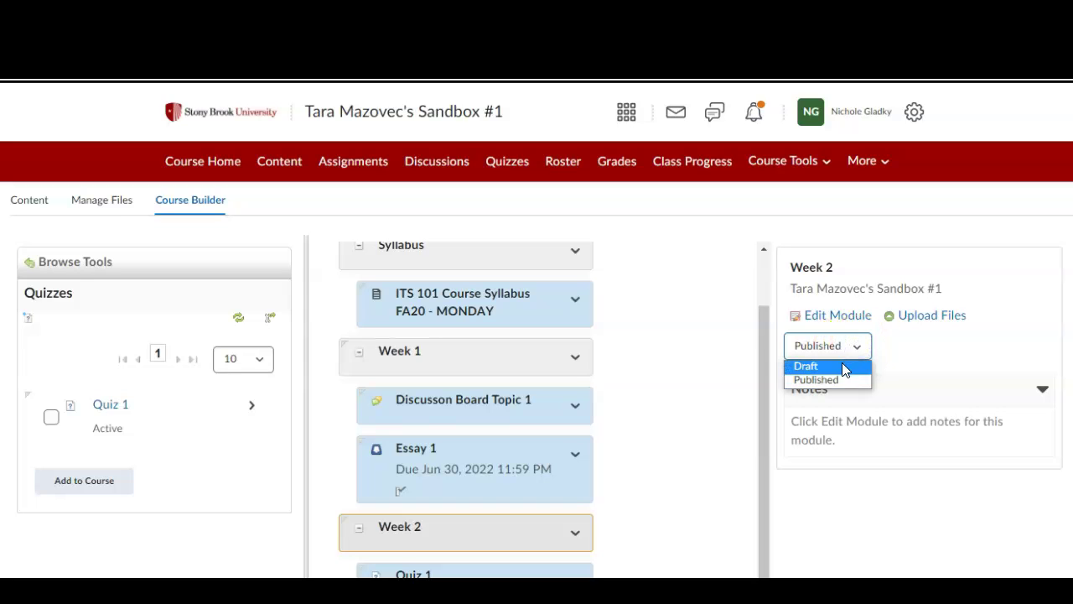
{"action": "left_click", "coordinate": [844, 364]}
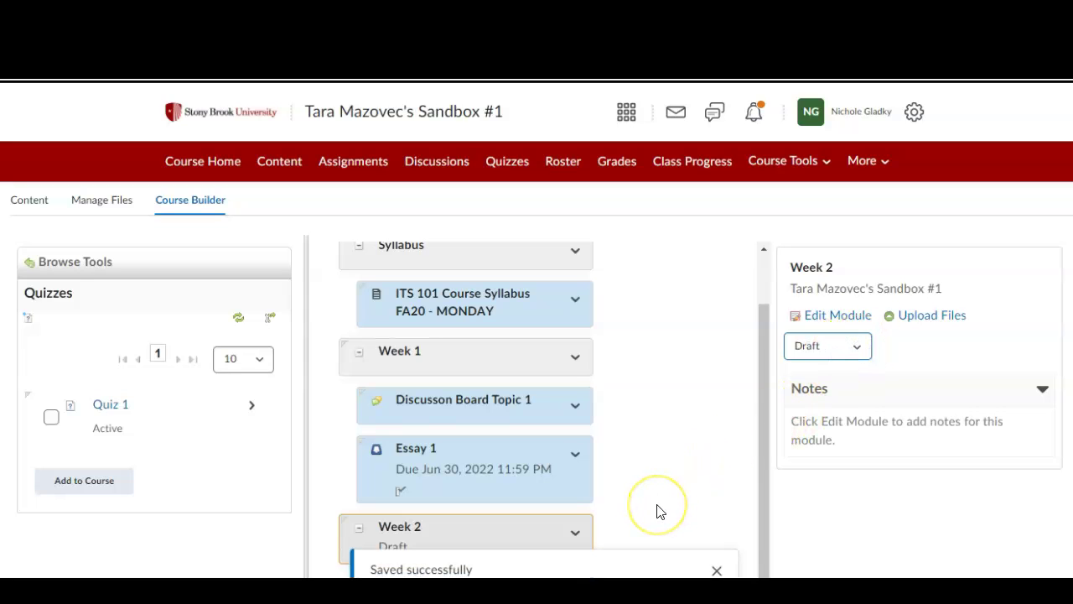
{"action": "left_click", "coordinate": [716, 571]}
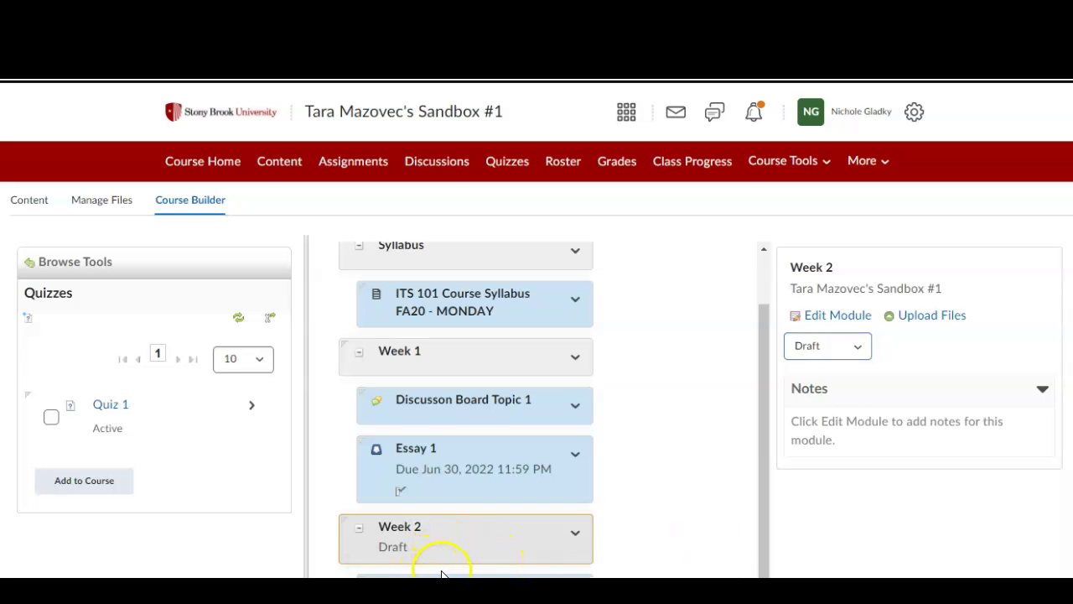
- Check the modules in the course home page's visual table of contents and in the course content as instructor
{"action": "left_click", "coordinate": [206, 164]}
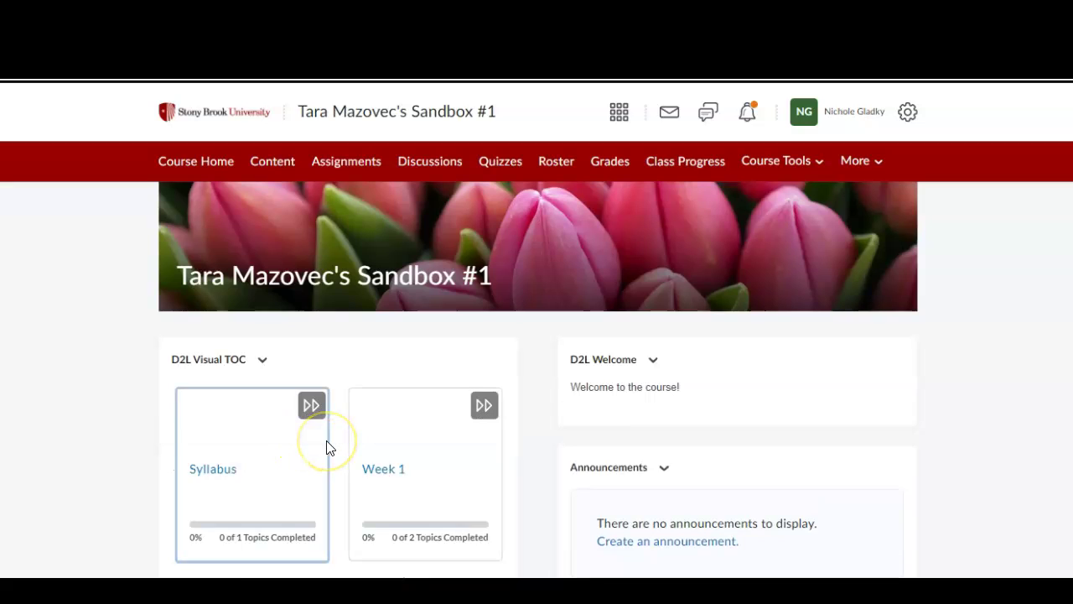
{"action": "scroll", "coordinate": [446, 469], "scroll_direction": "down", "scroll_amount": 1}
{"action": "scroll", "coordinate": [446, 469], "scroll_direction": "down", "scroll_amount": 2}
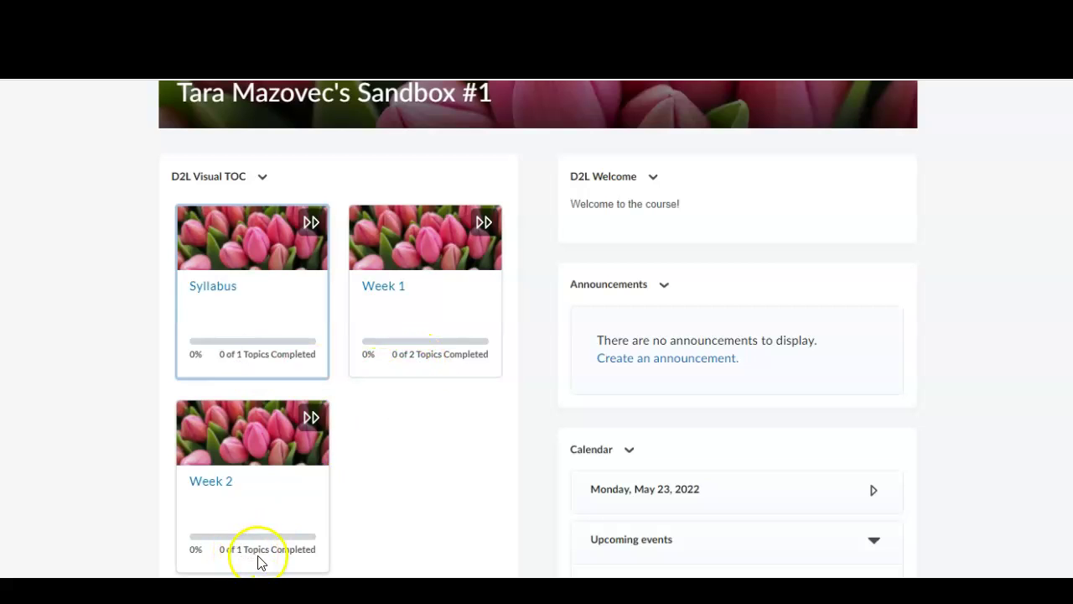
{"action": "scroll", "coordinate": [393, 523], "scroll_direction": "up", "scroll_amount": 3}
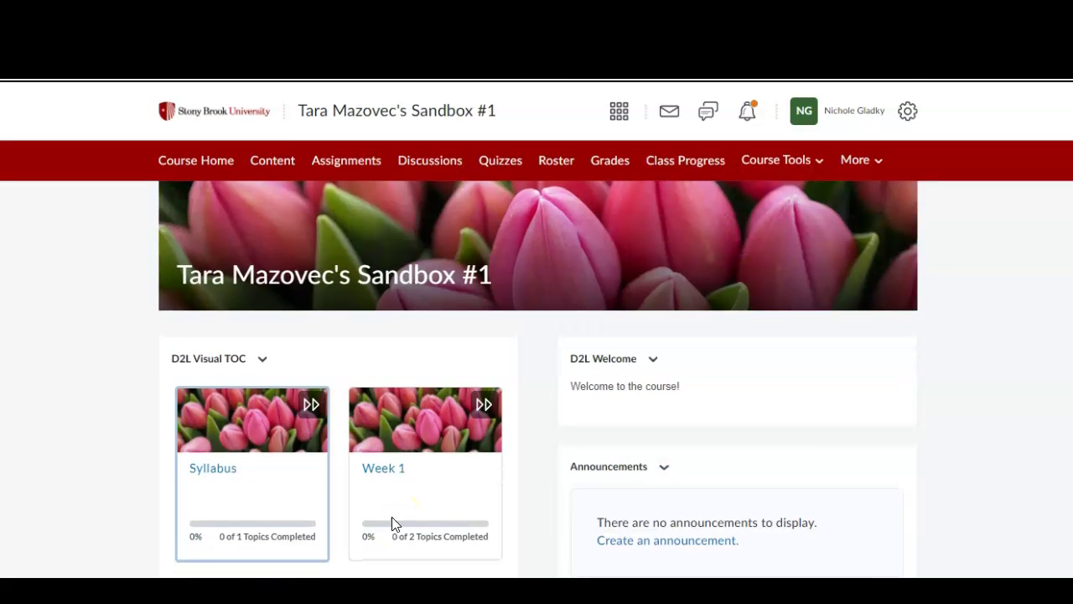
{"action": "left_click", "coordinate": [277, 162]}
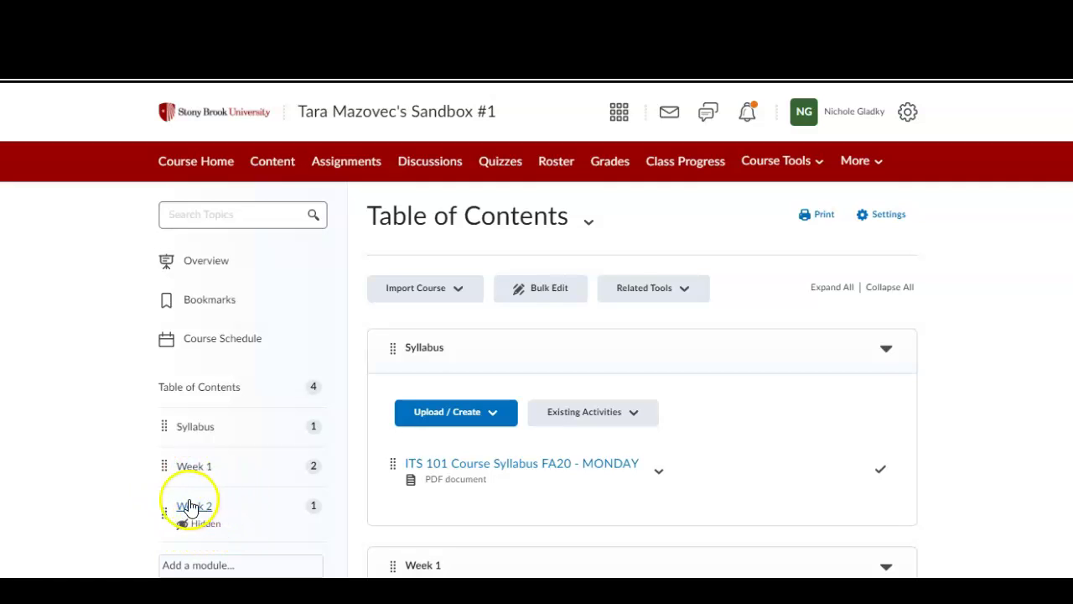
- Switch to the STB - Student (Non-Cascading) view and check the modules on the course home page and in the content
{"action": "left_click", "coordinate": [860, 115]}
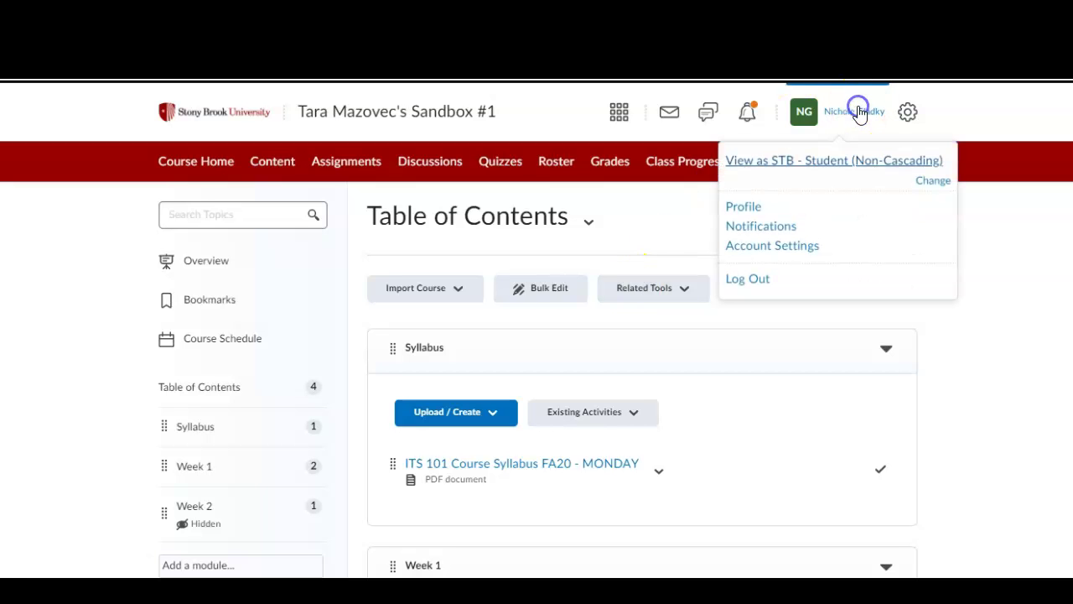
{"action": "left_click", "coordinate": [812, 162]}
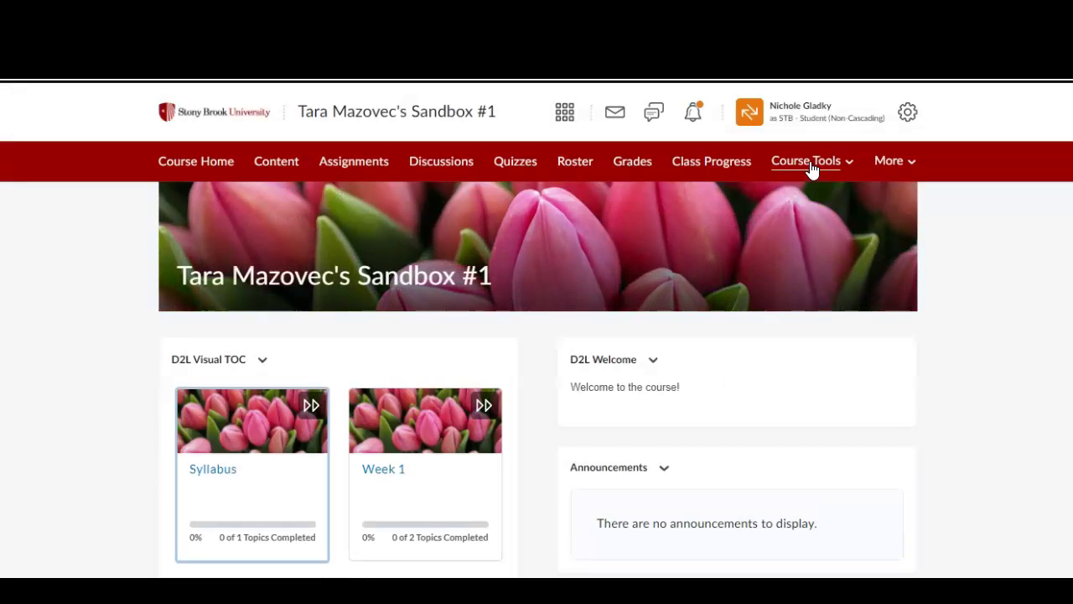
{"action": "scroll", "coordinate": [587, 322], "scroll_direction": "down", "scroll_amount": 2}
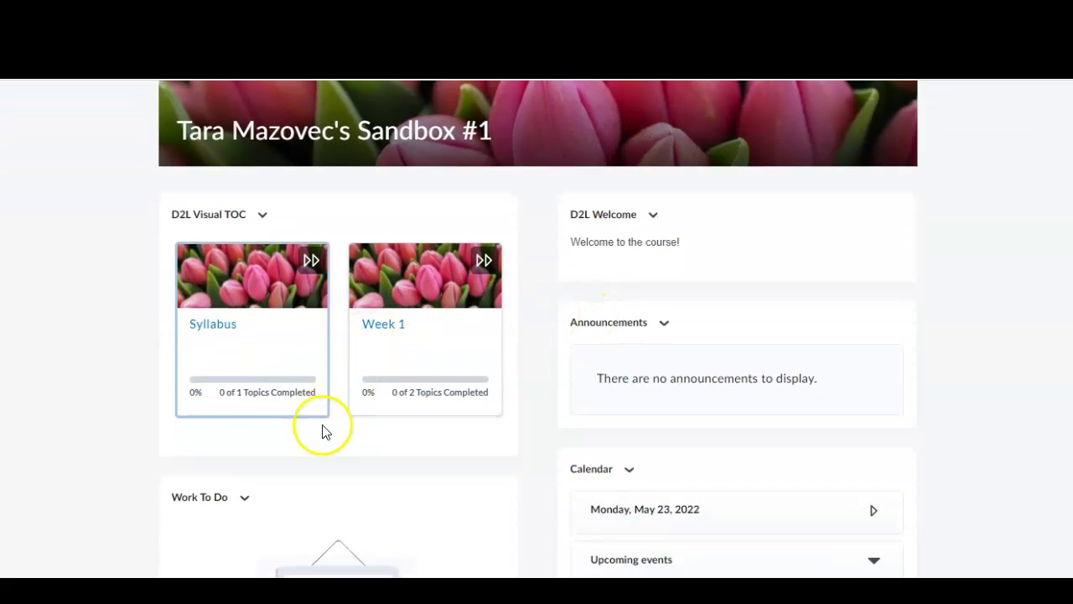
{"action": "scroll", "coordinate": [337, 253], "scroll_direction": "up", "scroll_amount": 2}
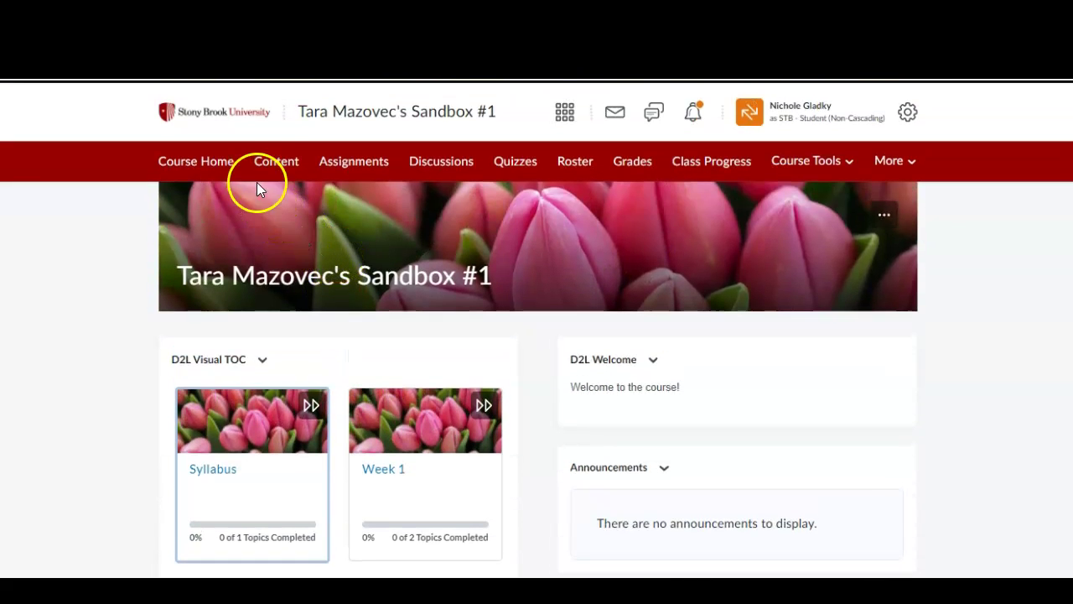
{"action": "left_click", "coordinate": [274, 167]}
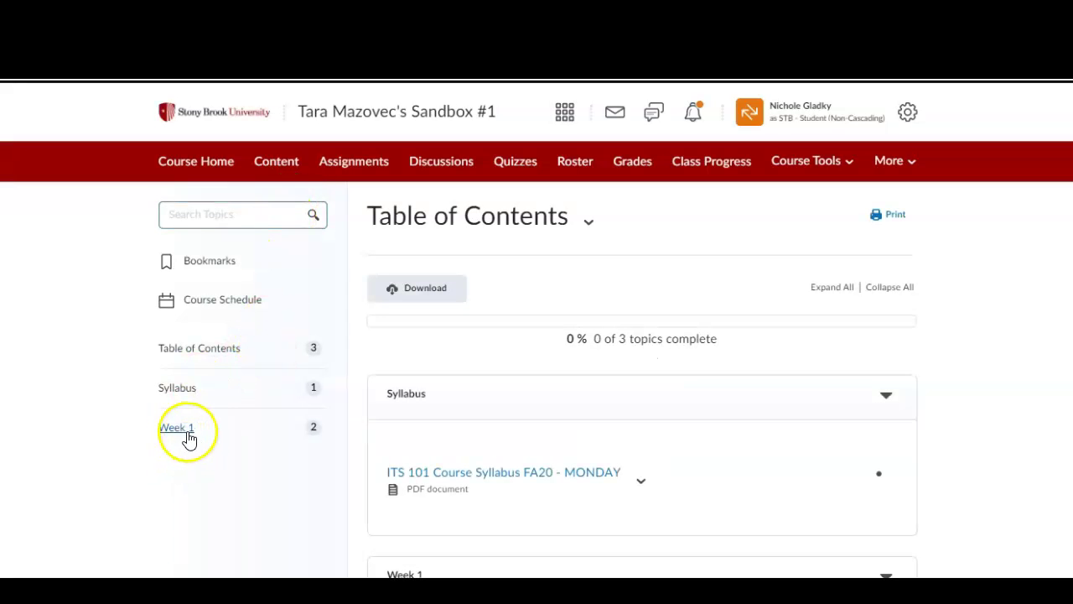
- Exit the student view and check the modules in the course home page's visual table of contents as instructor
{"action": "left_click", "coordinate": [832, 124]}
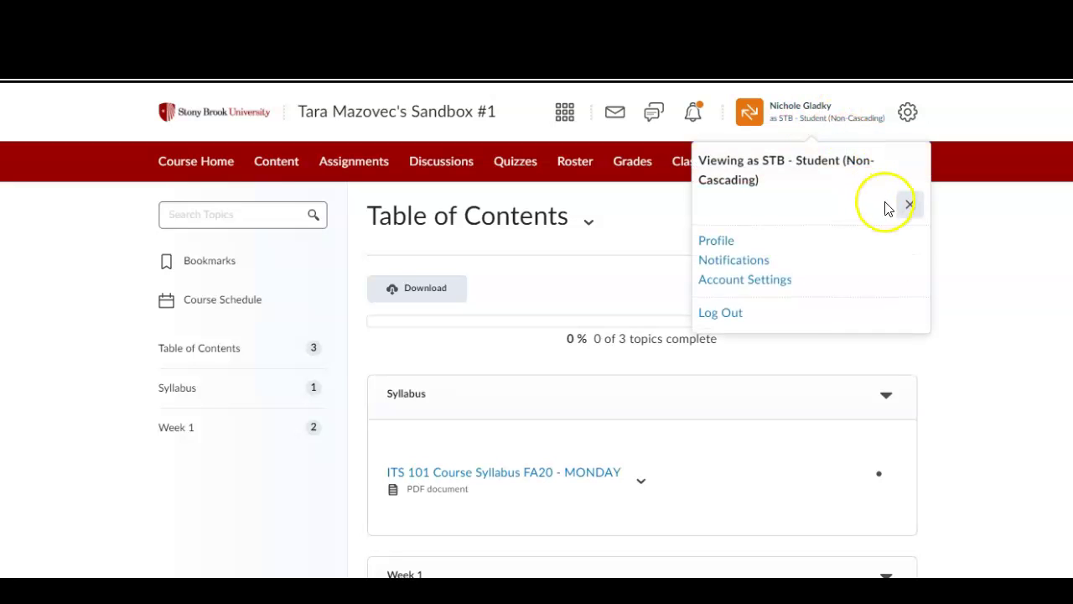
{"action": "left_click", "coordinate": [910, 206]}
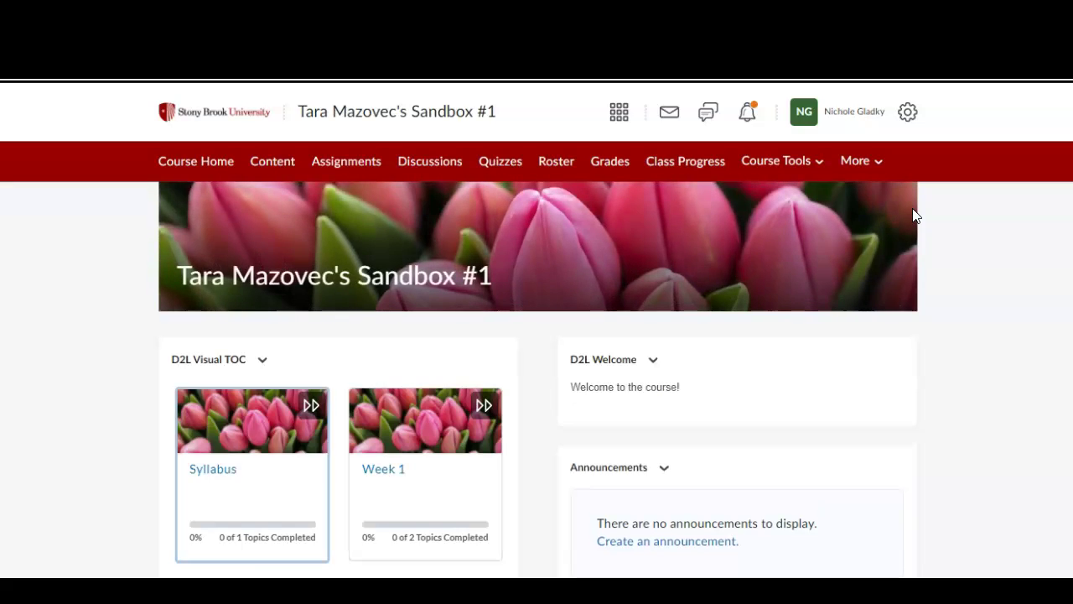
{"action": "scroll", "coordinate": [613, 359], "scroll_direction": "down", "scroll_amount": 3}
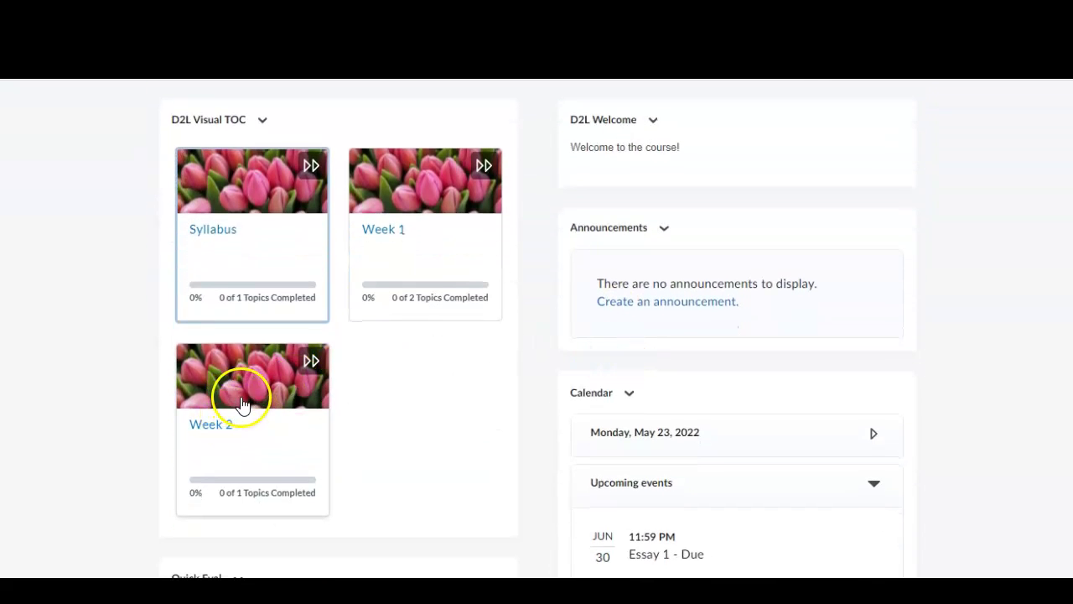
{"action": "scroll", "coordinate": [242, 403], "scroll_direction": "up", "scroll_amount": 3}
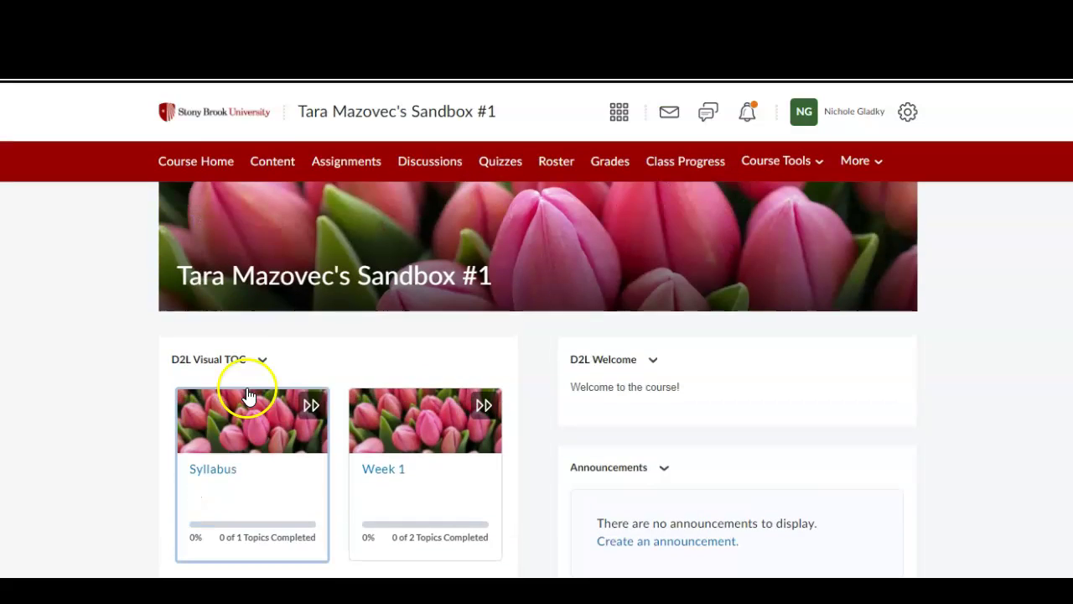
- Open the hidden Week 2 module in the course content and make it visible to students
{"action": "left_click", "coordinate": [282, 176]}
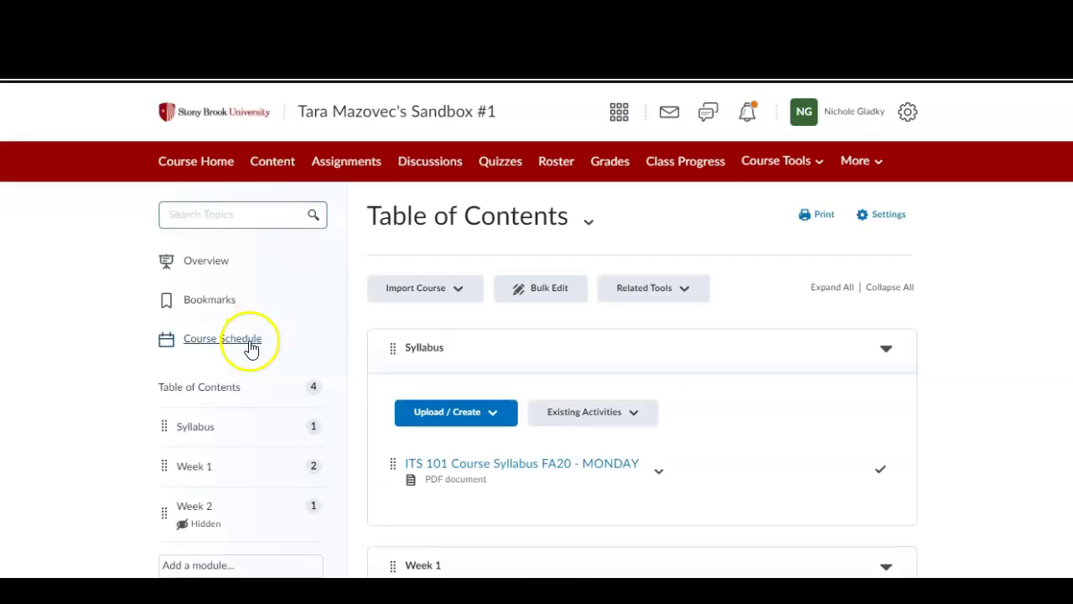
{"action": "left_click", "coordinate": [236, 525]}
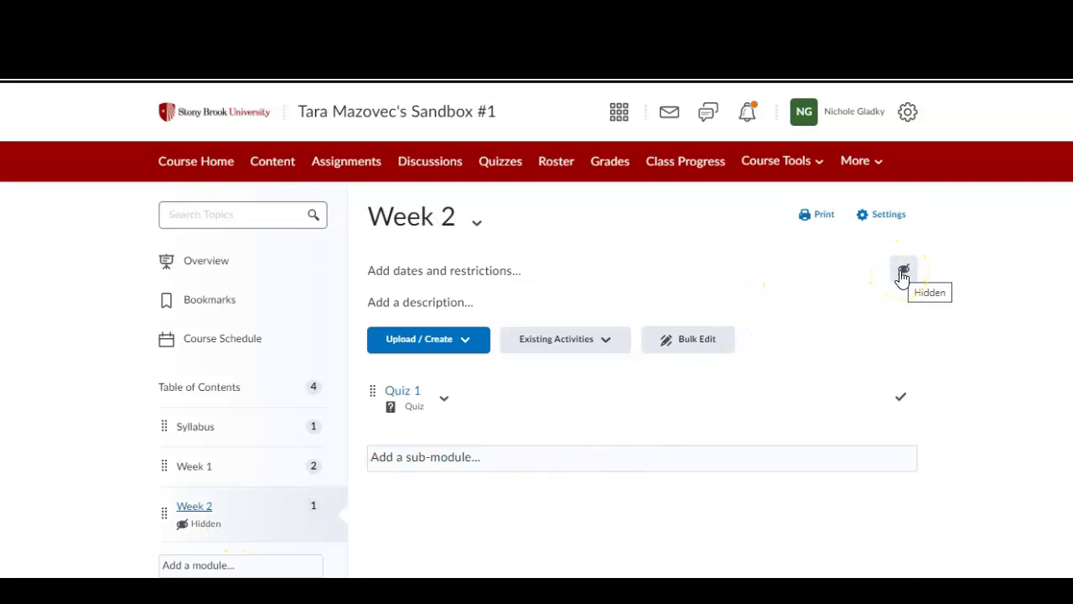
{"action": "left_click", "coordinate": [903, 272]}
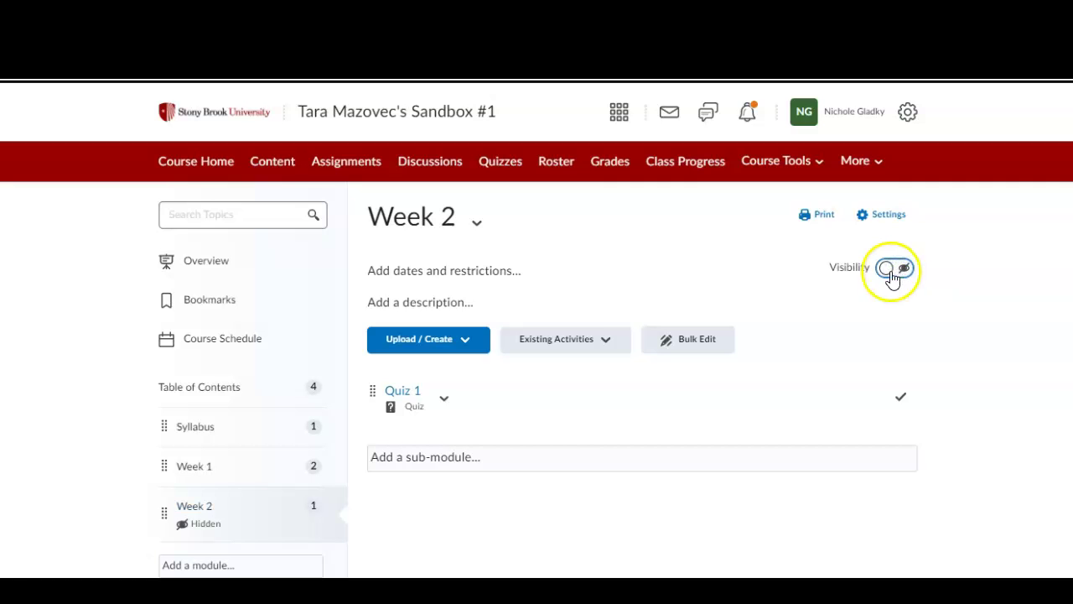
{"action": "left_click", "coordinate": [889, 278]}
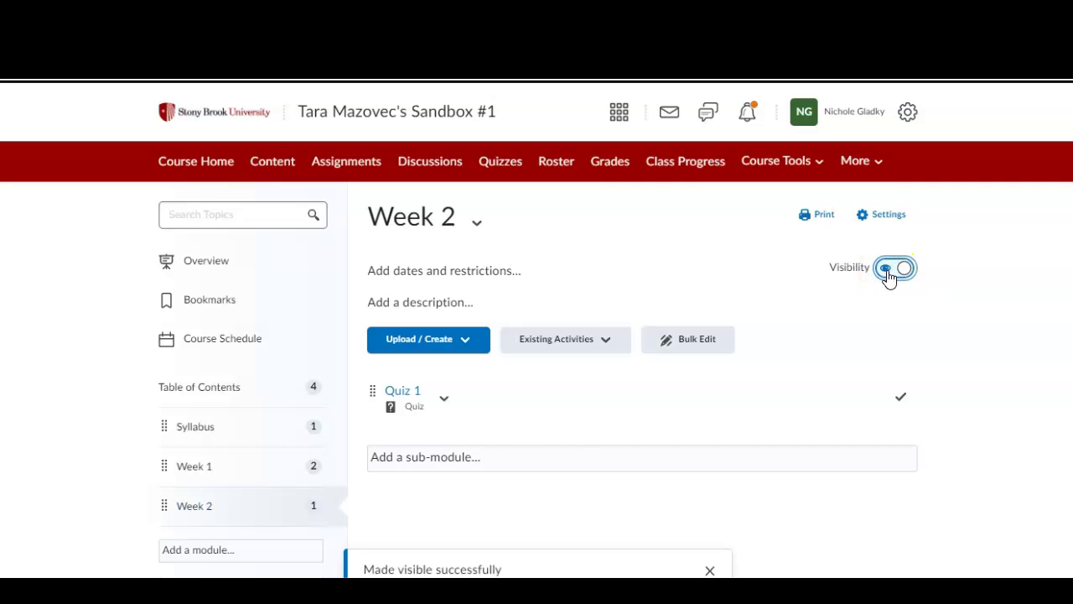
{"action": "left_click", "coordinate": [260, 164]}
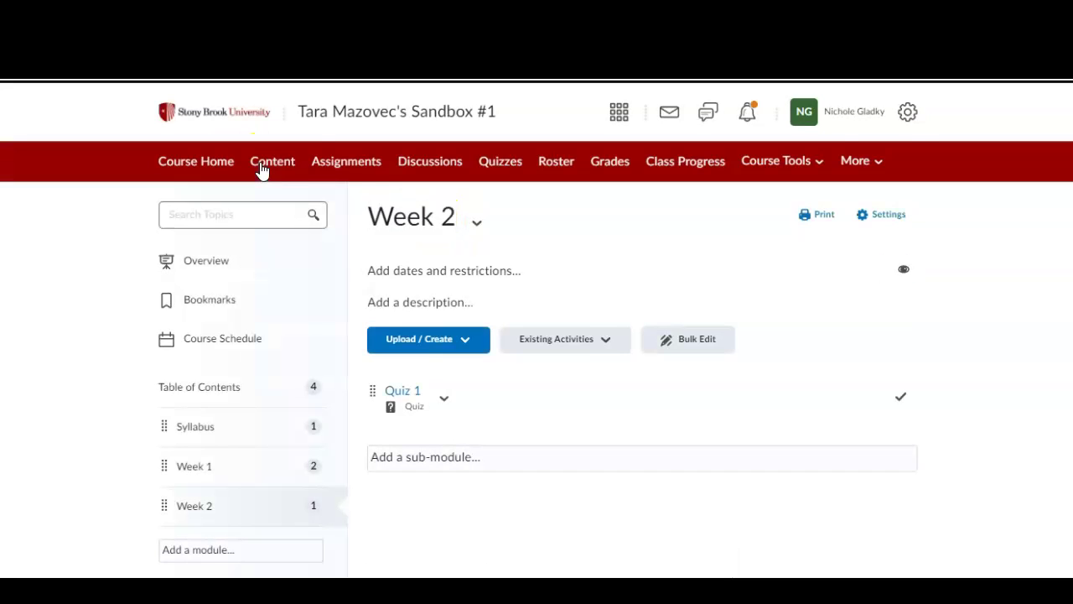
- View the course as STB - Student (Non-Cascading) again and check for Week 2 on the home page and in the content
{"action": "left_click", "coordinate": [845, 119]}
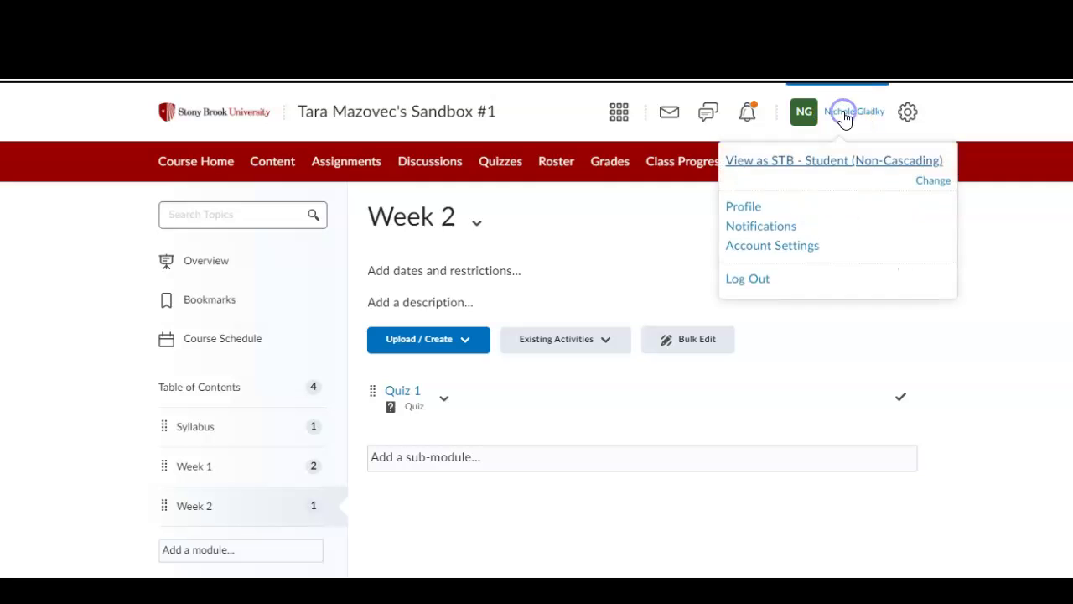
{"action": "left_click", "coordinate": [812, 165]}
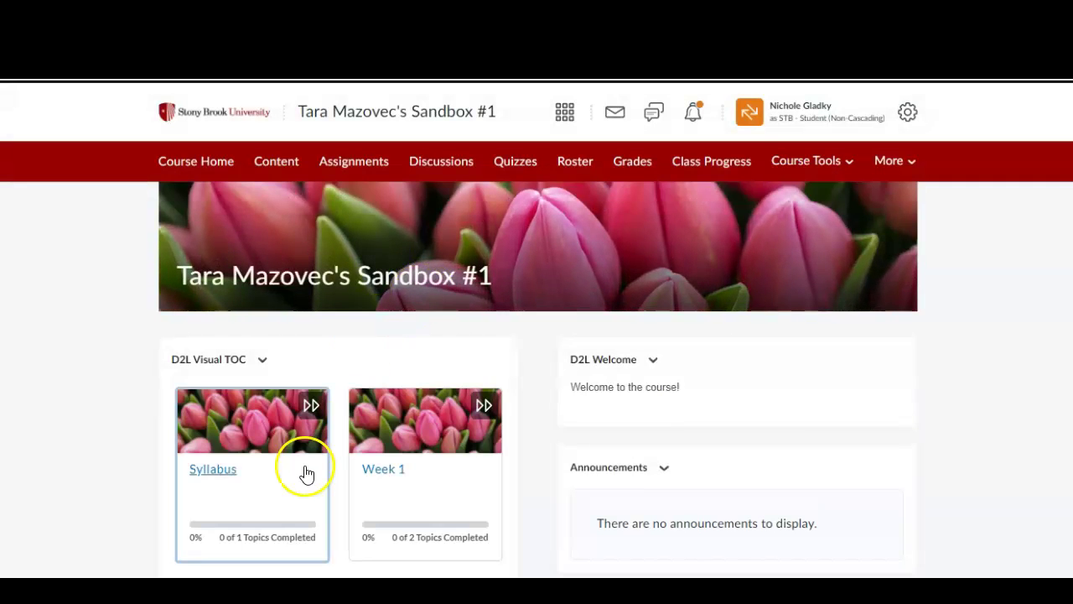
{"action": "scroll", "coordinate": [306, 474], "scroll_direction": "down", "scroll_amount": 2}
{"action": "scroll", "coordinate": [302, 306], "scroll_direction": "up", "scroll_amount": 2}
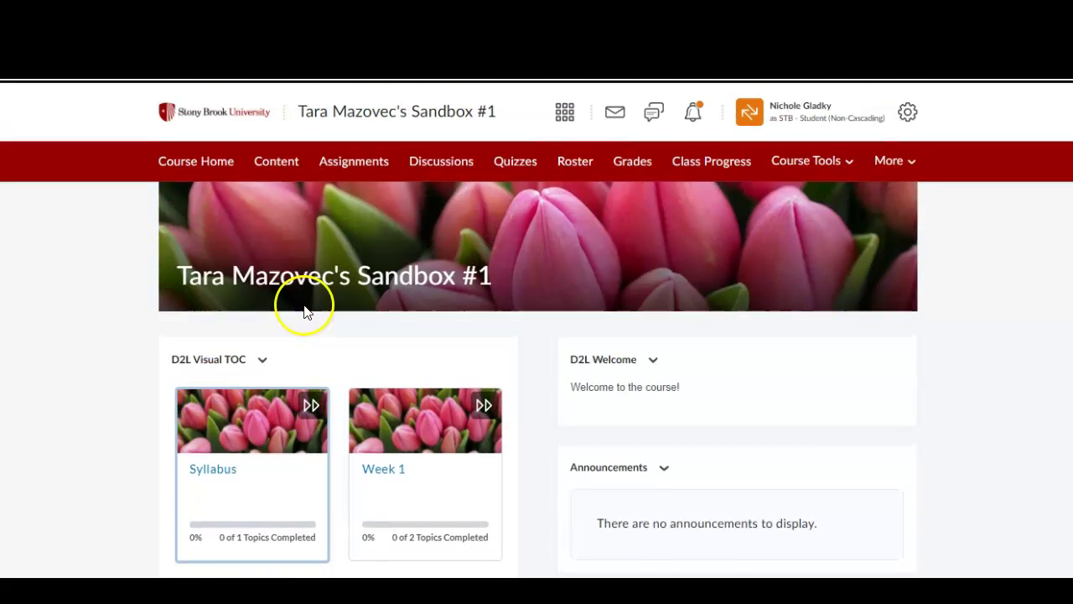
{"action": "left_click", "coordinate": [285, 167]}
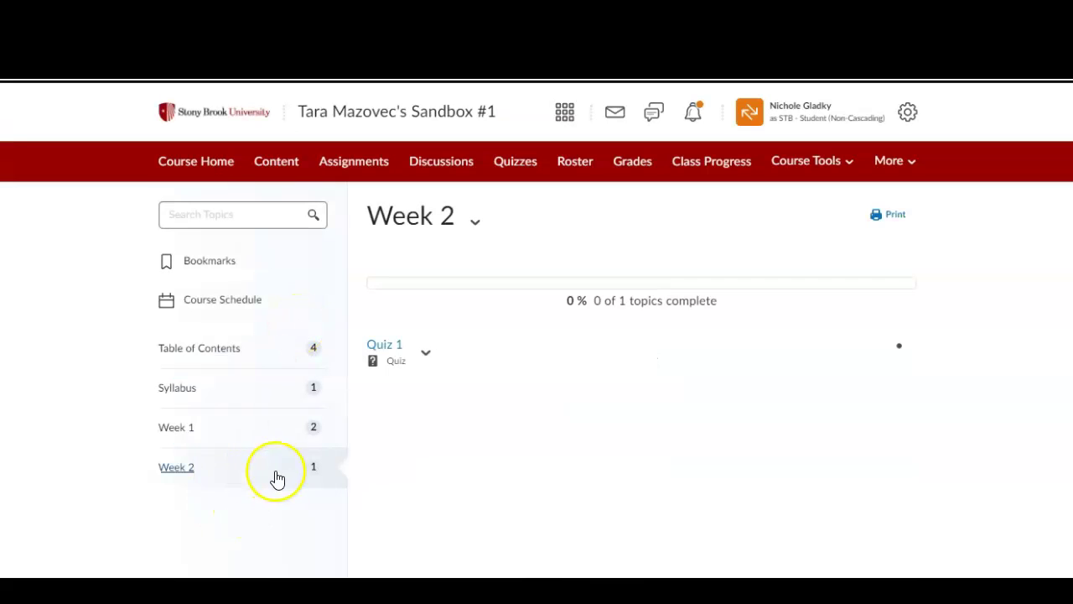